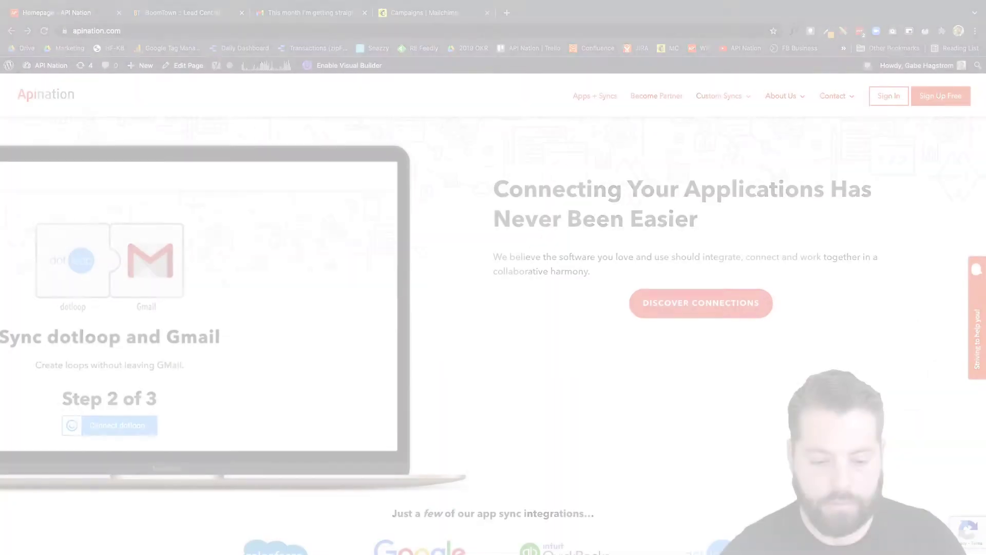
Browse the available connections in API Nation and open the BoomTown app page
left_click(589, 309)
left_click(746, 271)
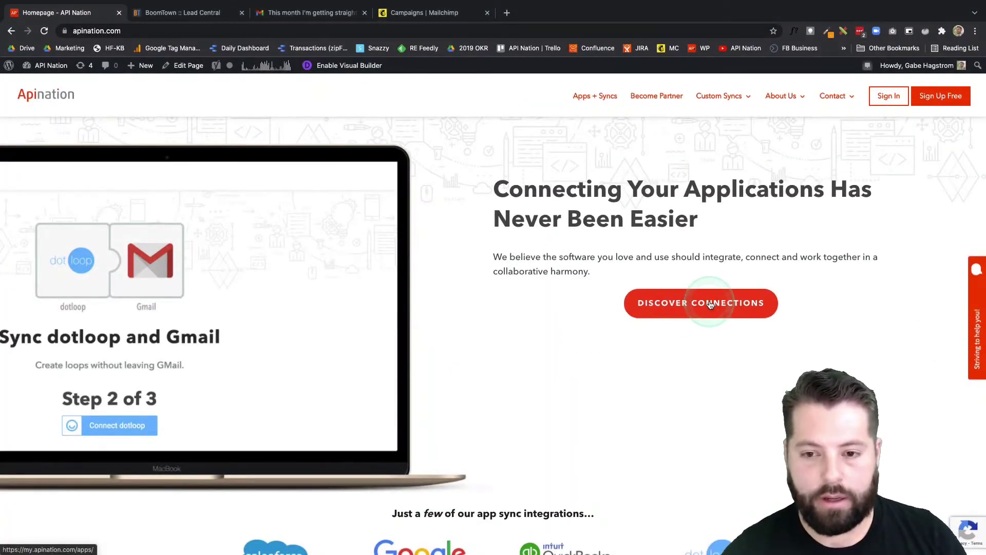
scroll(711, 306, "down", 1)
scroll(714, 298, "up", 1)
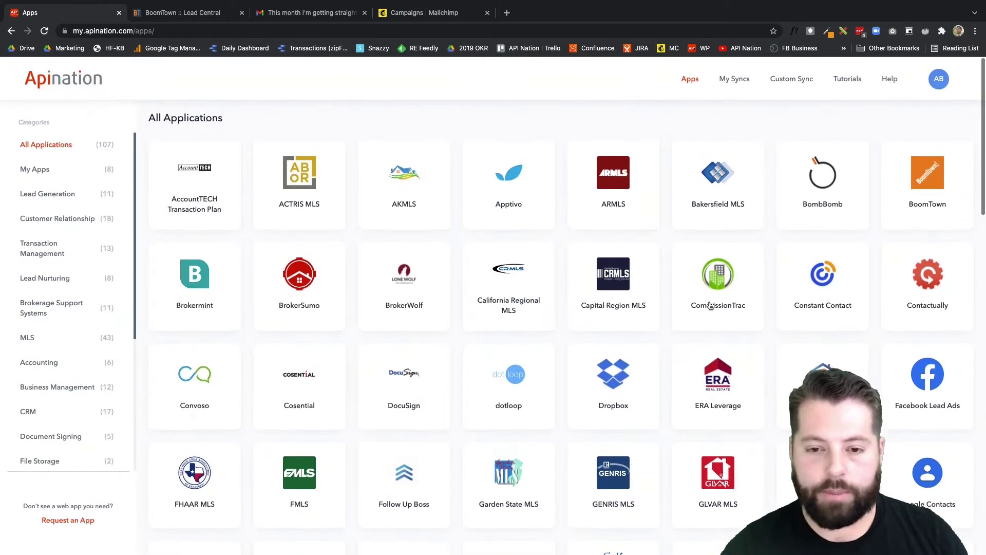
left_click(754, 239)
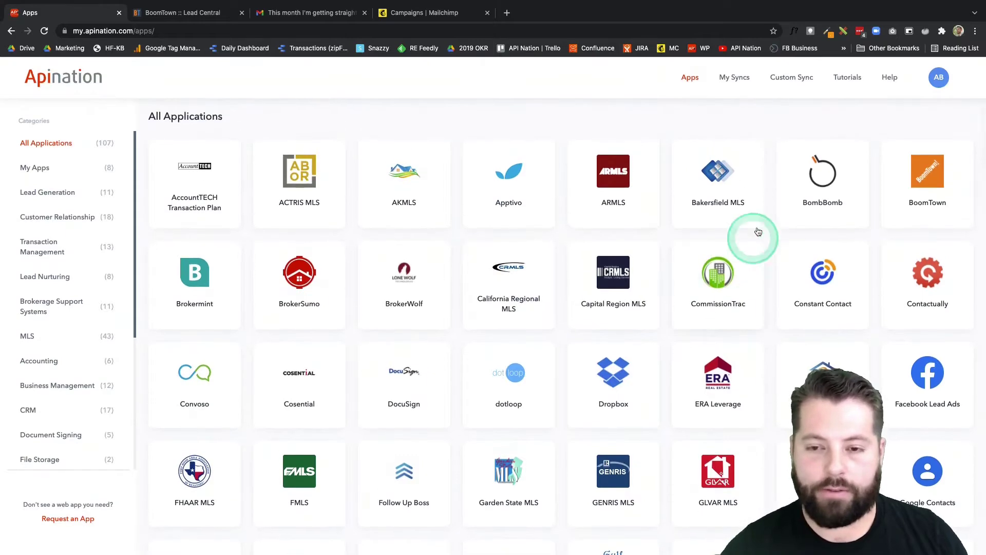
left_click(923, 186)
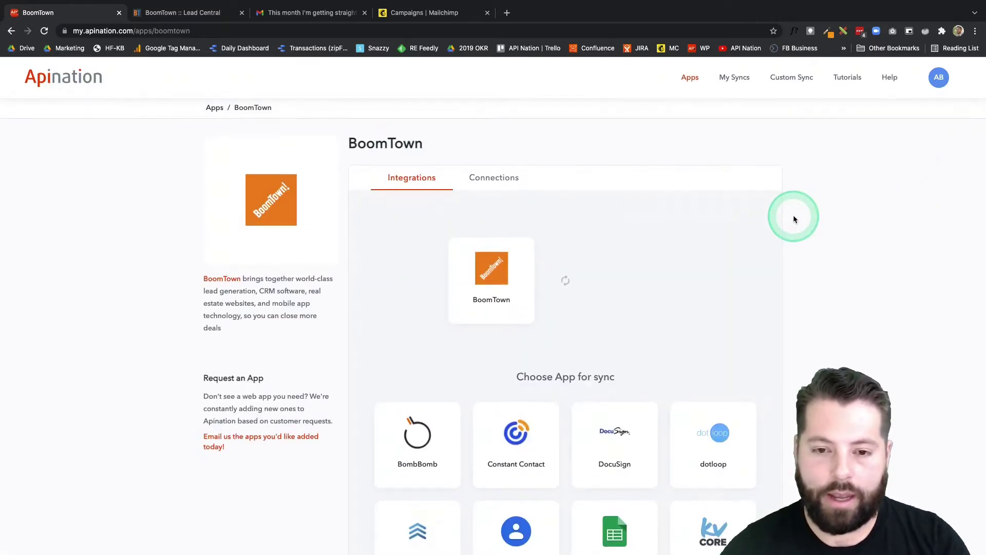
Choose Mailchimp as BoomTown's sync partner, then connect BoomTown and grant API Nation access
scroll(794, 219, "down", 3)
scroll(794, 219, "down", 2)
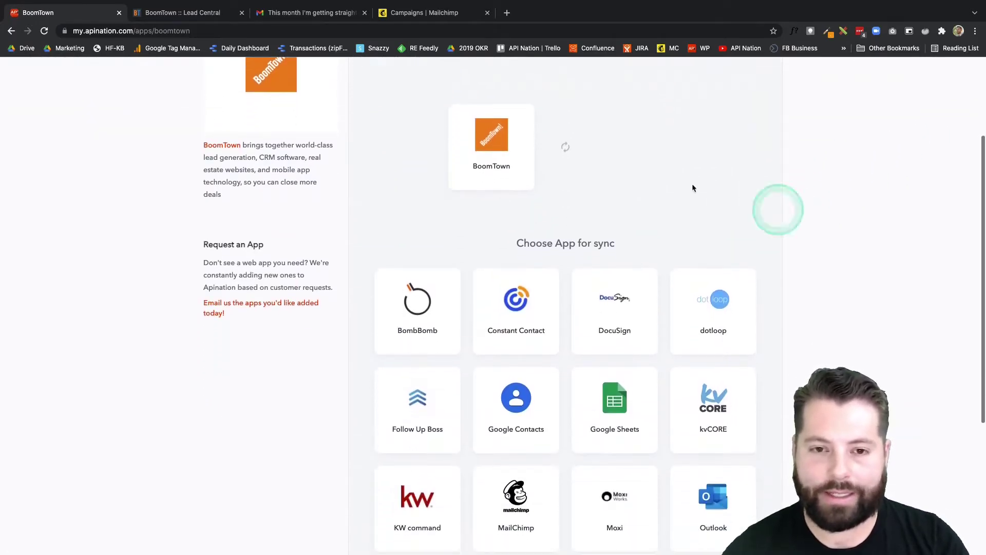
scroll(574, 317, "down", 4)
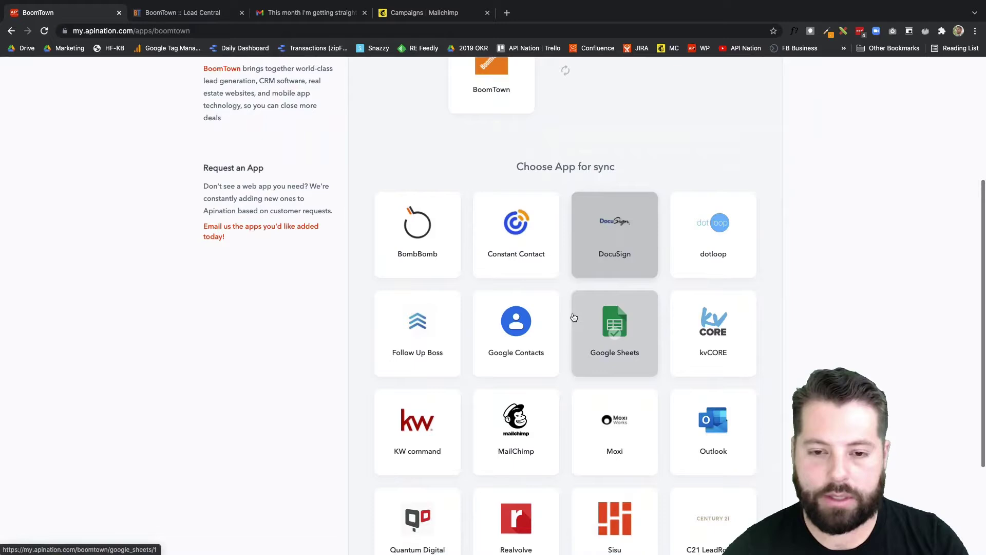
left_click(513, 392)
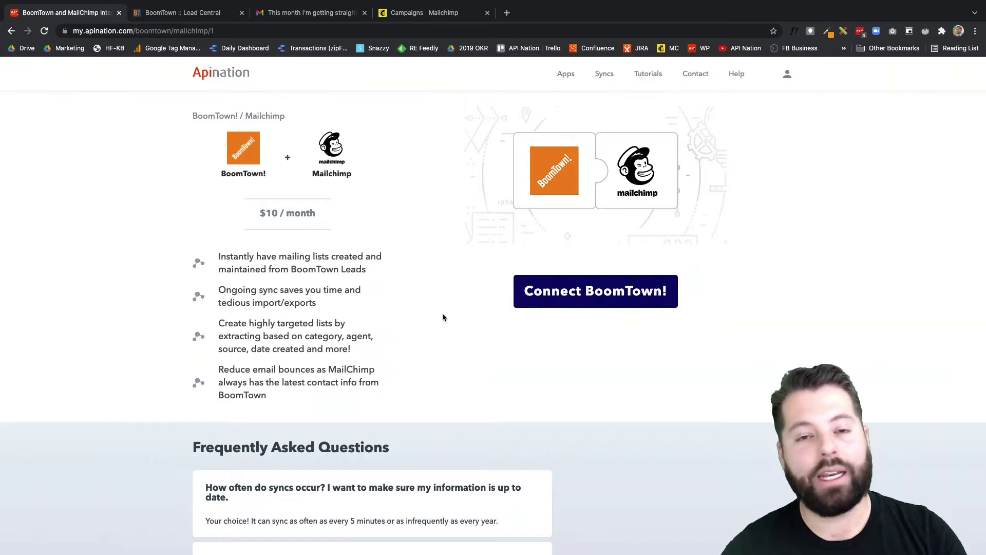
left_click(578, 291)
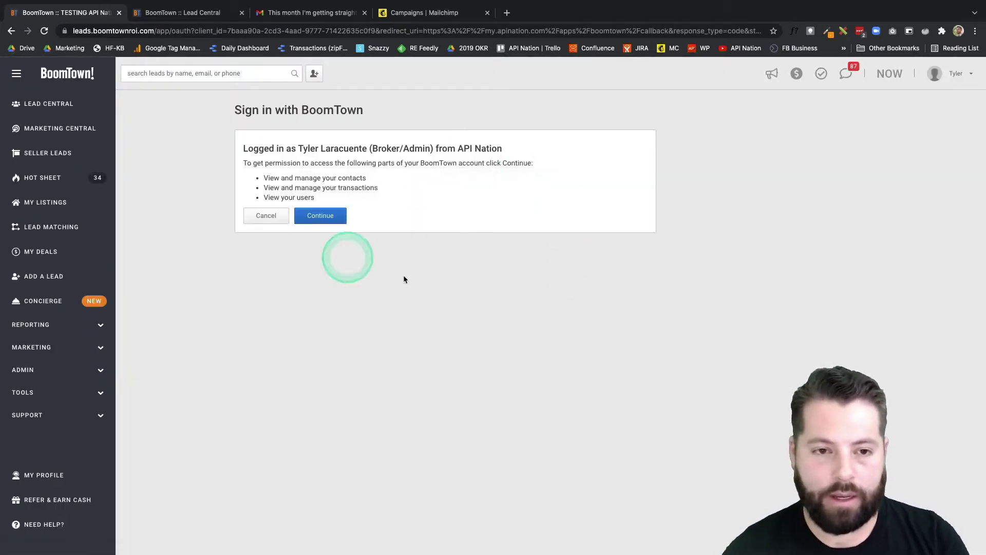
left_click(324, 216)
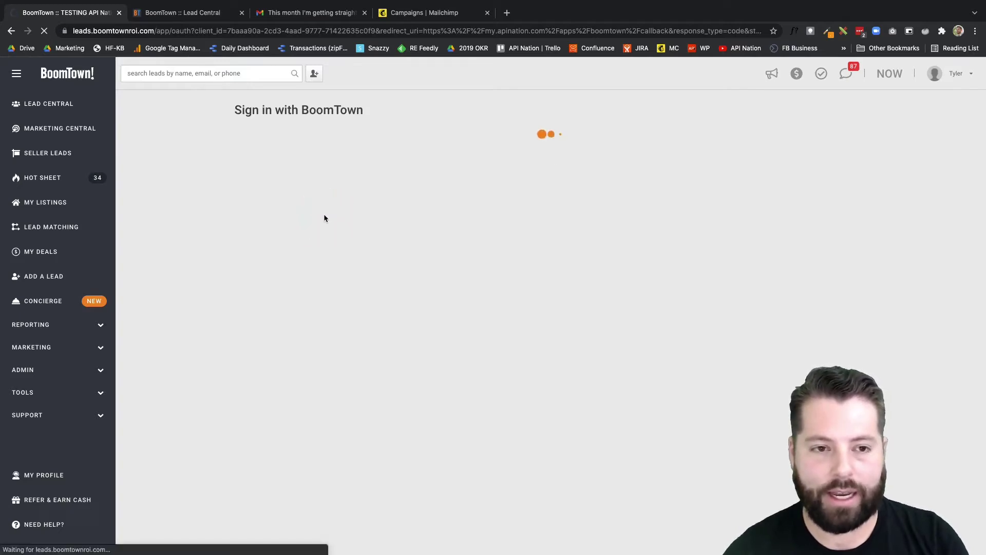
Fill the Mailchimp Email field on the Sync BoomTown! and Mailchimp form with 'Boomtown'
scroll(431, 304, "down", 1)
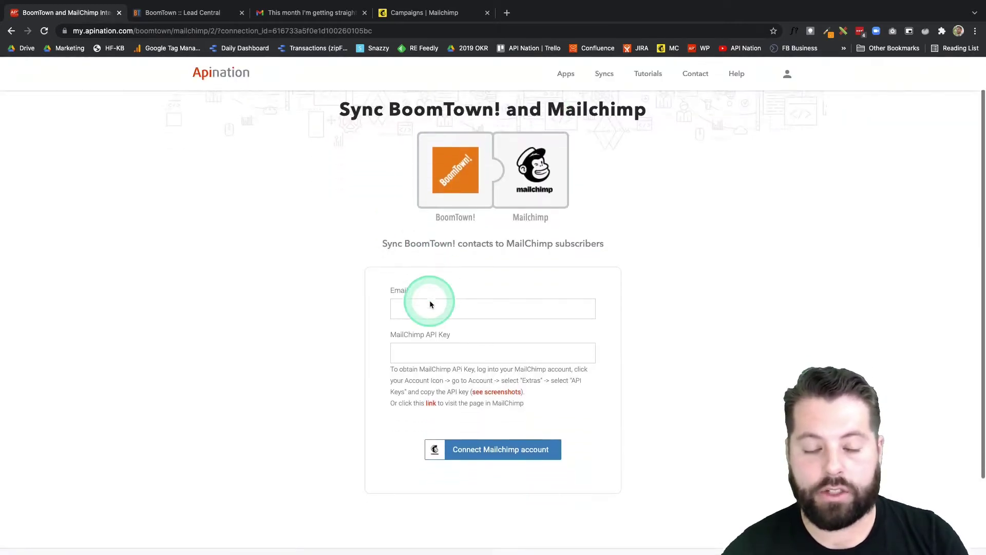
left_click(430, 305)
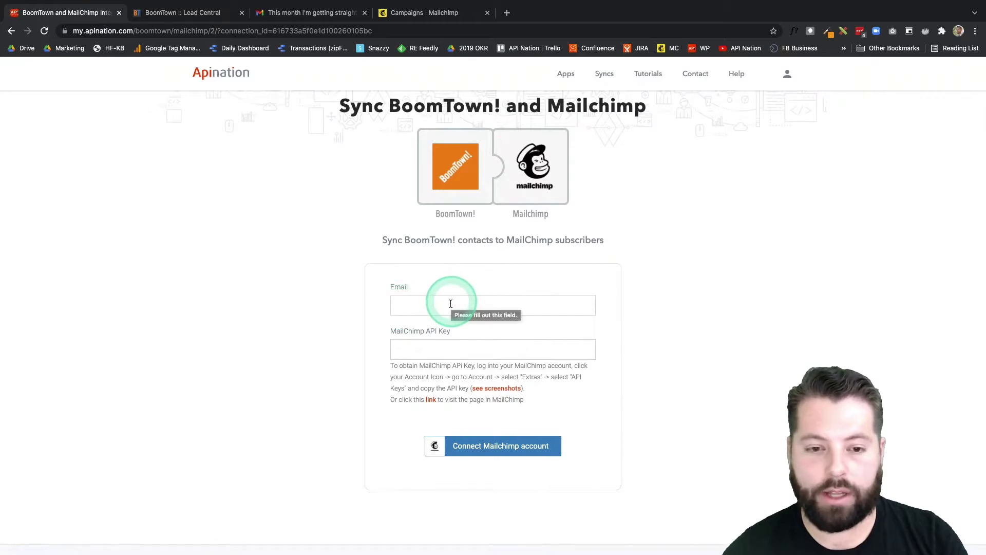
left_click(406, 345)
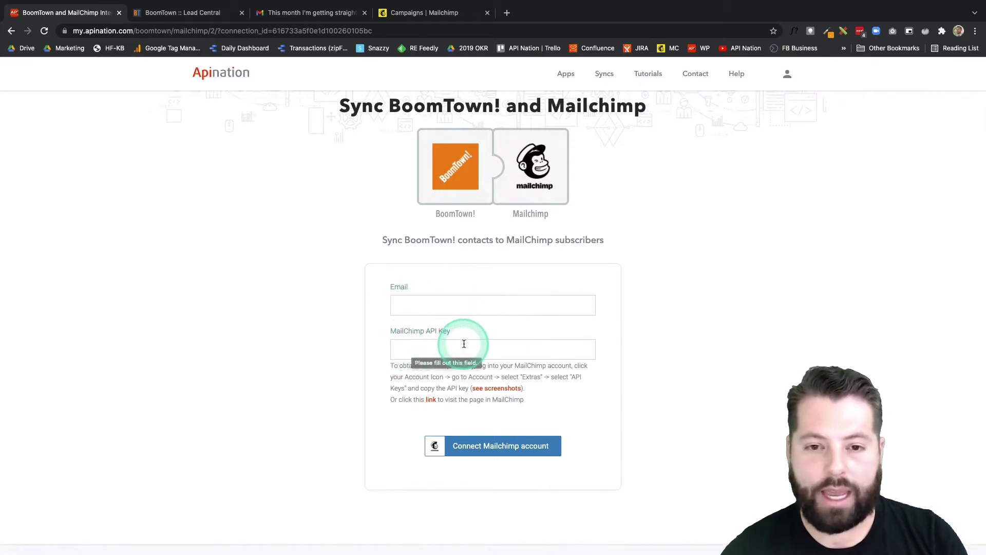
left_click(444, 304)
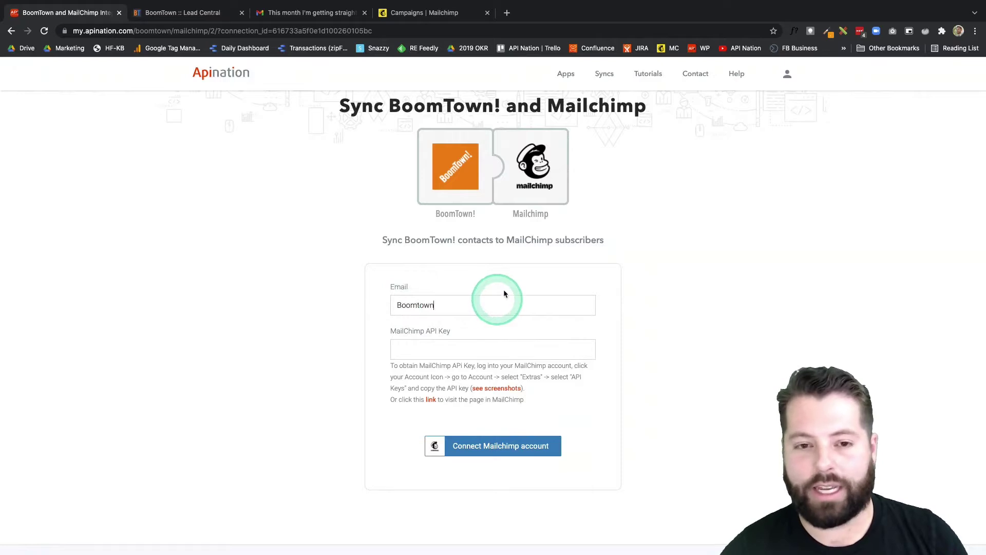
In Mailchimp, go to Account > Extras > API Keys and select the newest active key
left_click(445, 17)
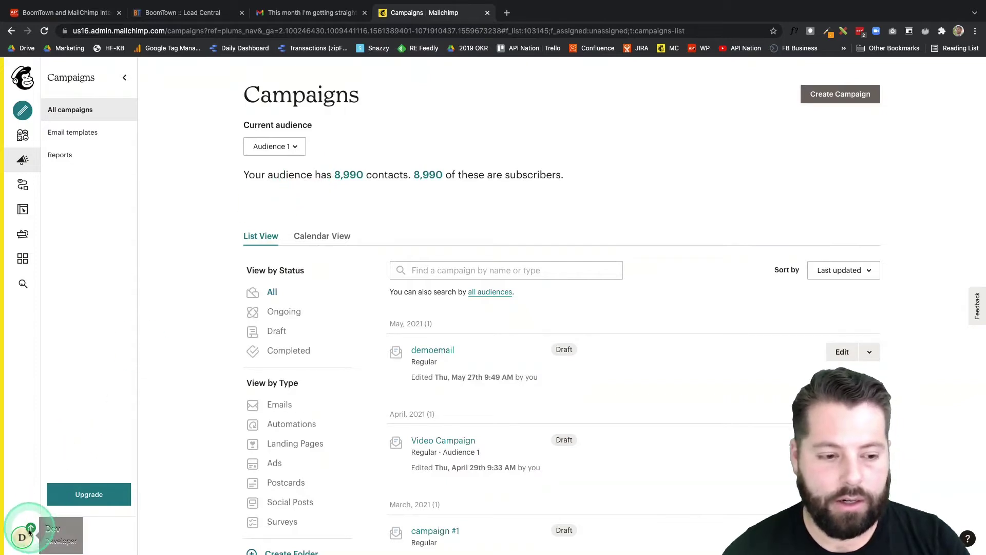
left_click(22, 543)
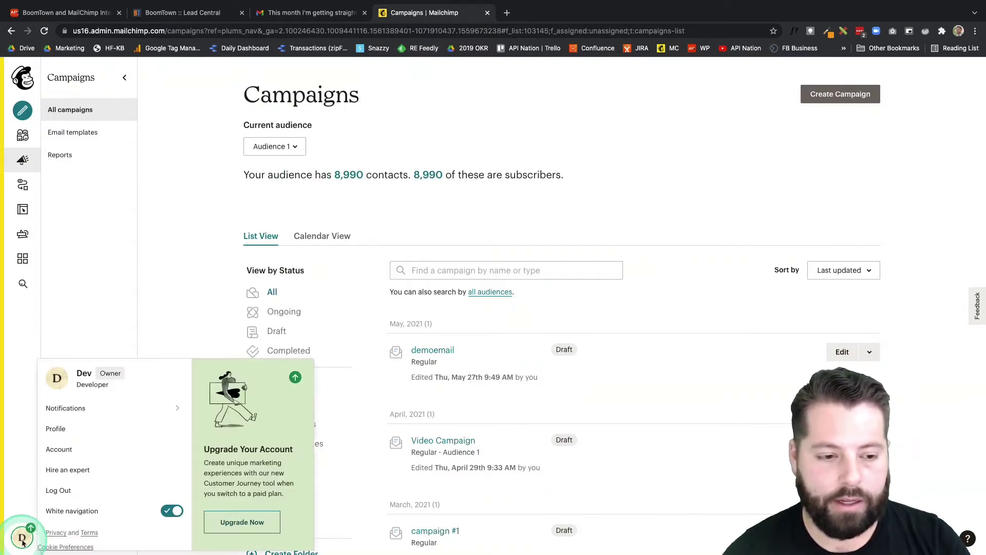
left_click(66, 449)
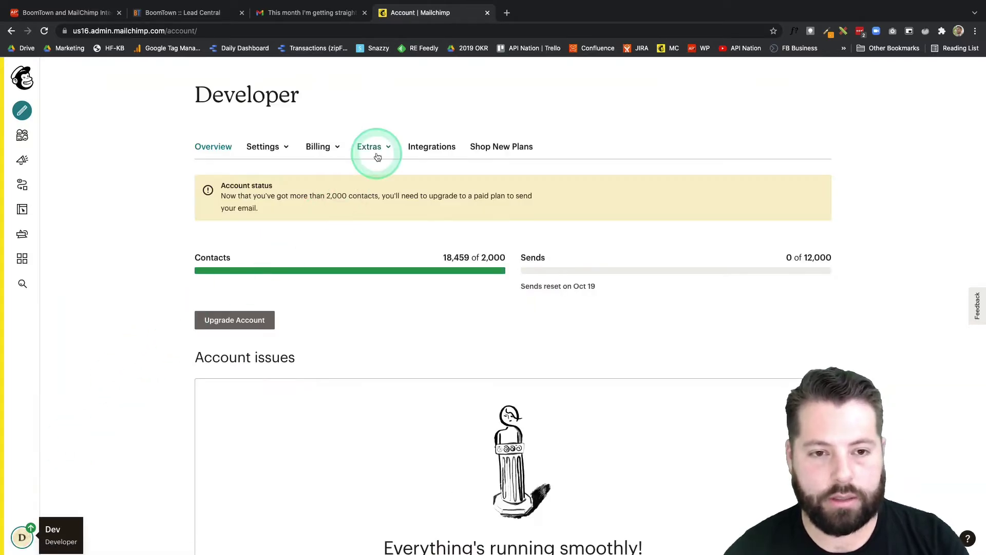
left_click(378, 154)
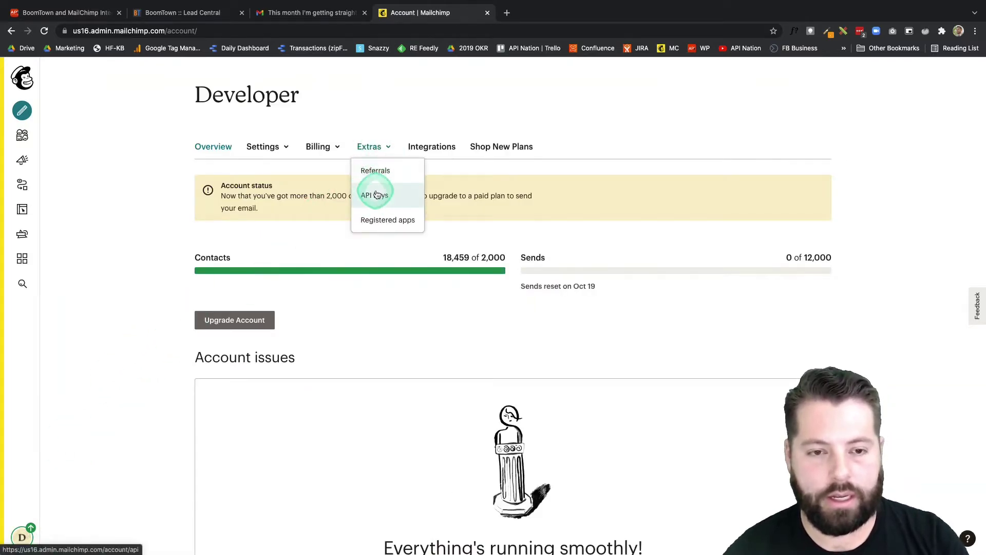
left_click(376, 195)
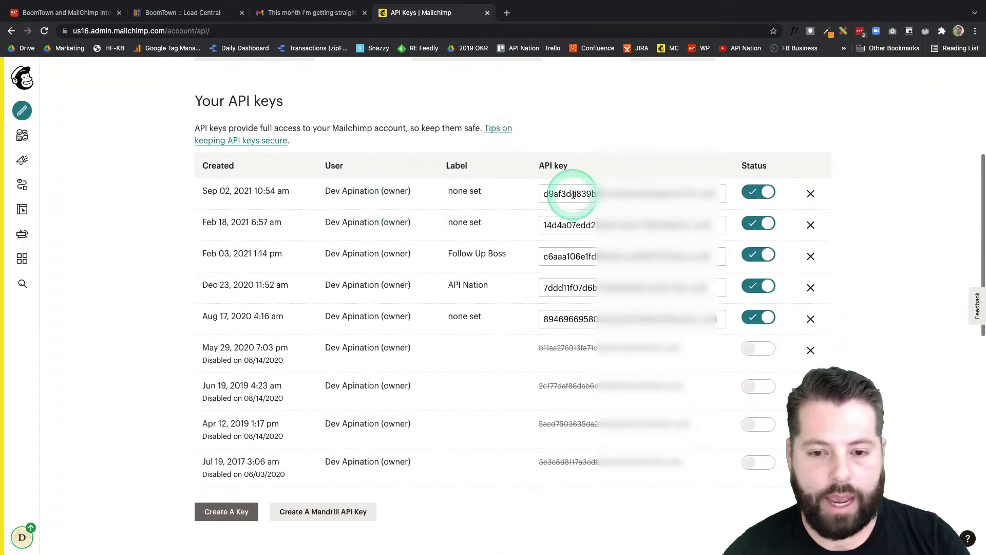
left_click(574, 194)
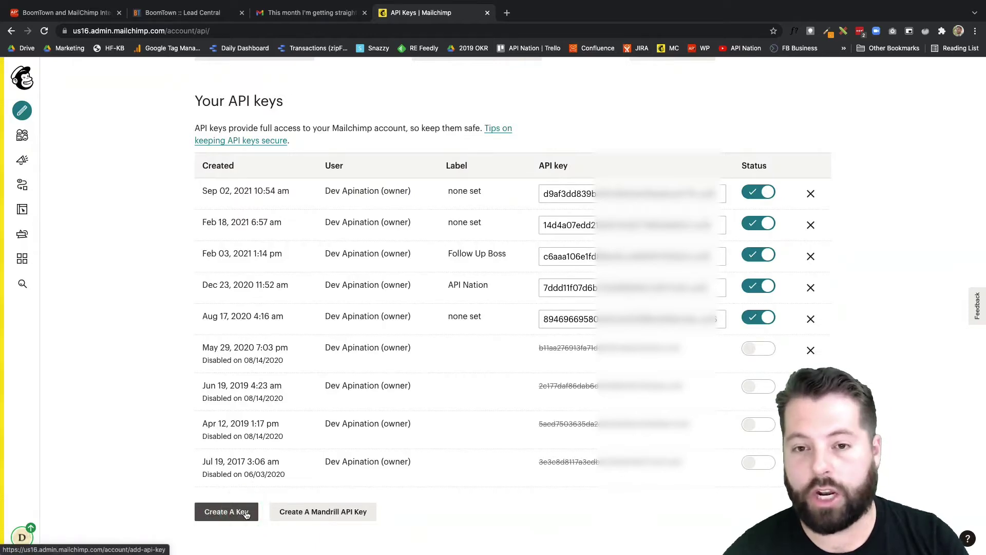
left_click(579, 194)
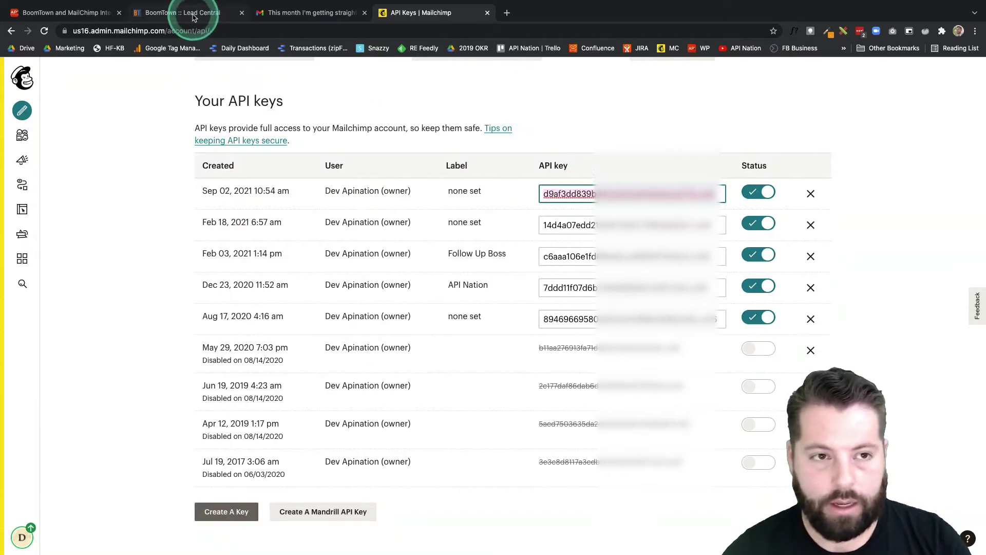
Paste the copied key into API Nation's MailChimp API Key field and connect the Mailchimp account
left_click(75, 20)
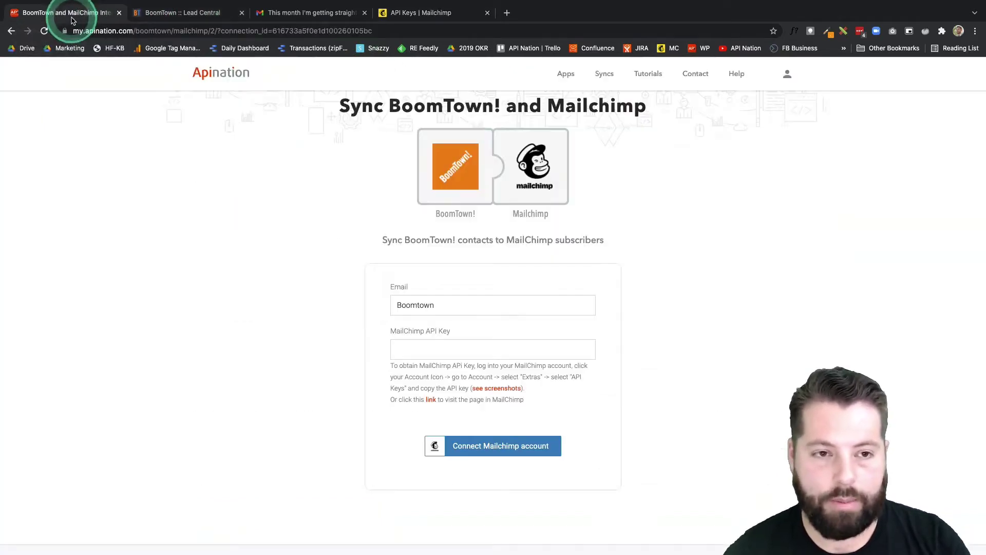
left_click(425, 346)
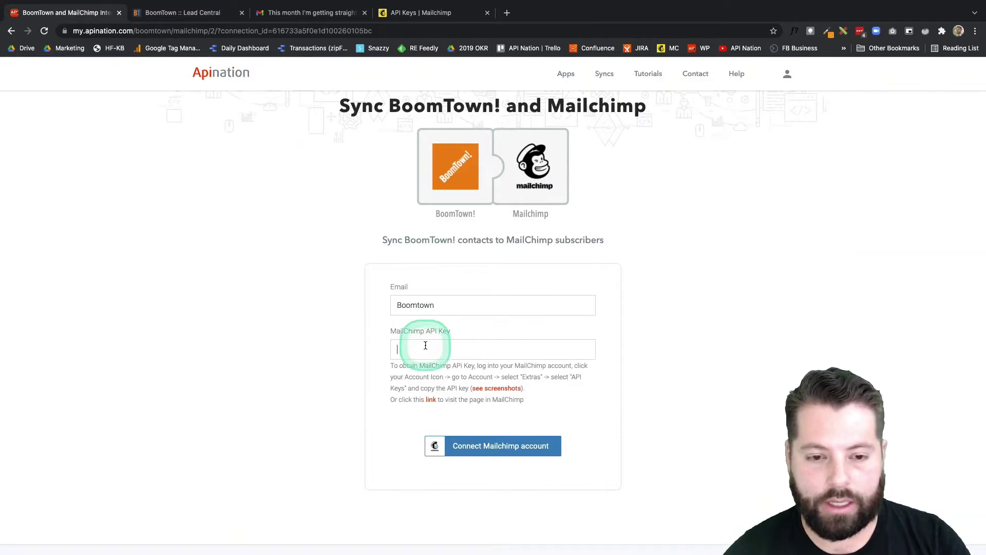
key("super+v")
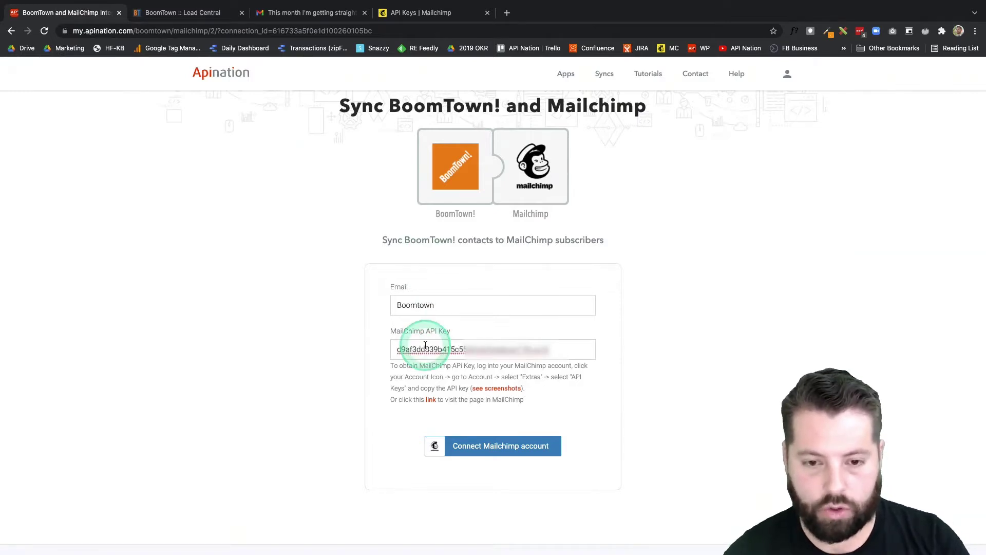
left_click(510, 447)
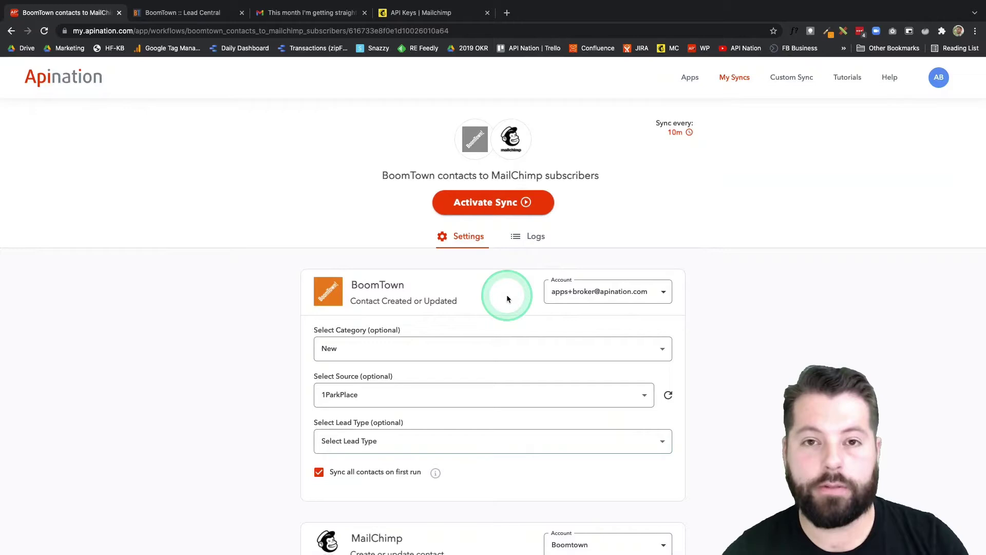
Reset the BoomTown lead category filter to 'Select Category'
scroll(507, 294, "down", 2)
left_click(493, 285)
scroll(470, 264, "down", 2)
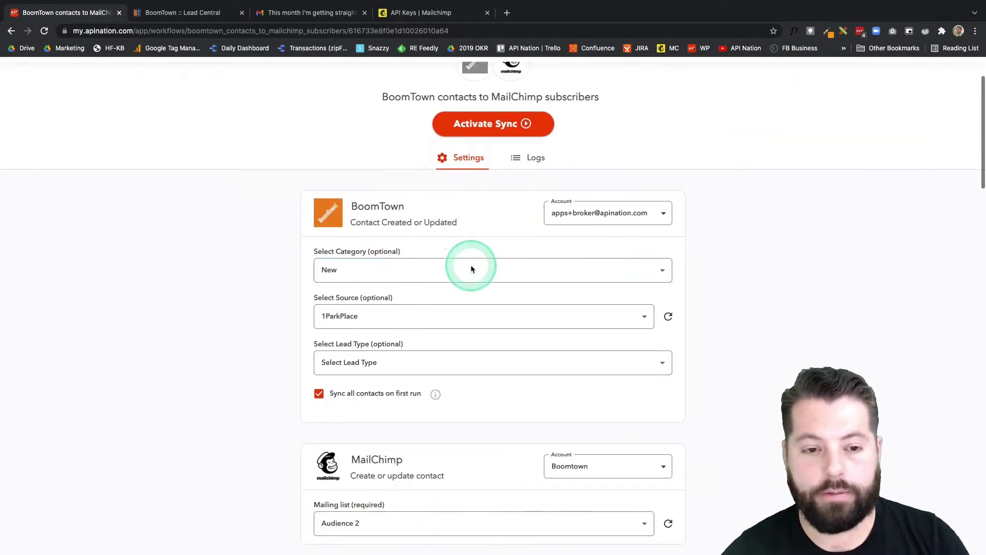
left_click(360, 262)
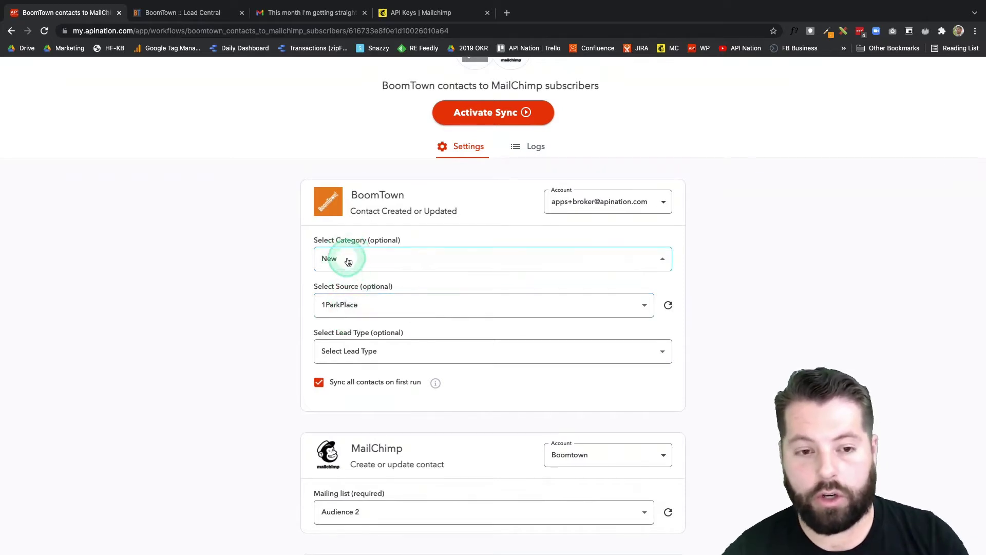
left_click(346, 259)
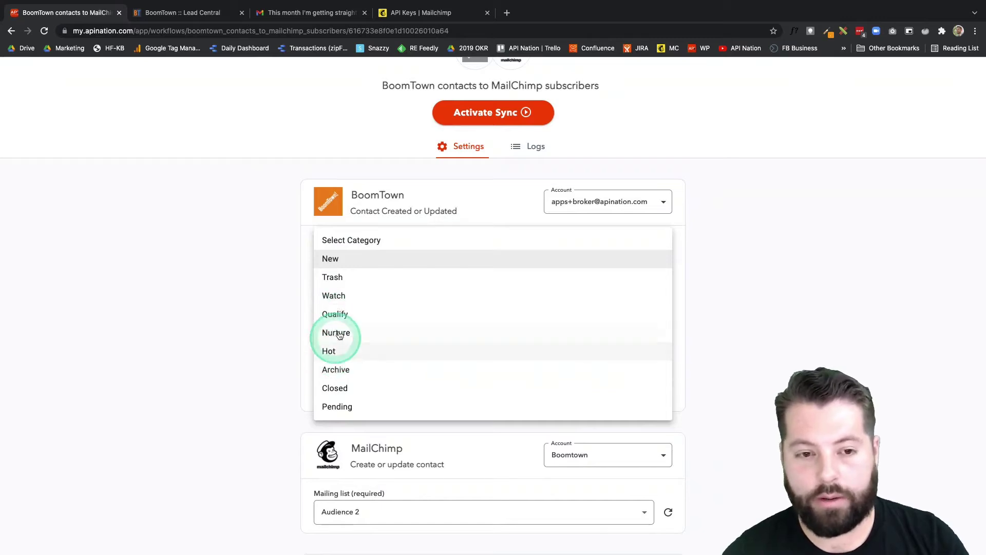
left_click(355, 241)
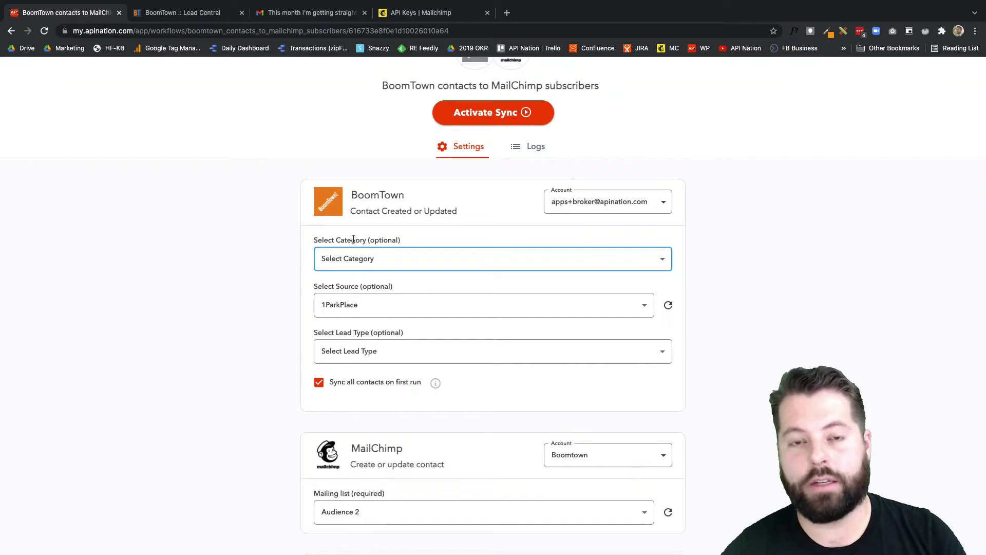
Reset the BoomTown lead source filter to 'Select Source'
left_click(363, 254)
left_click(369, 242)
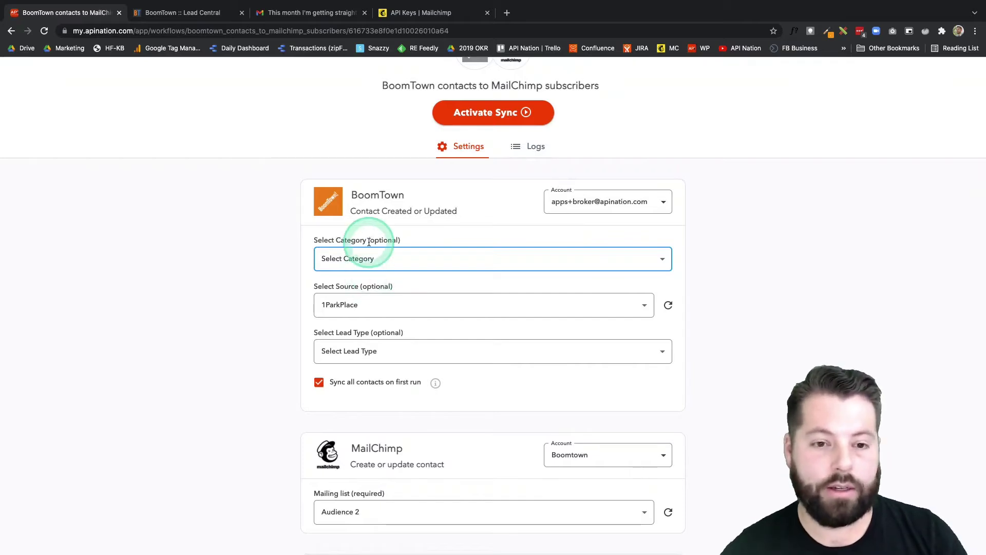
left_click(369, 242)
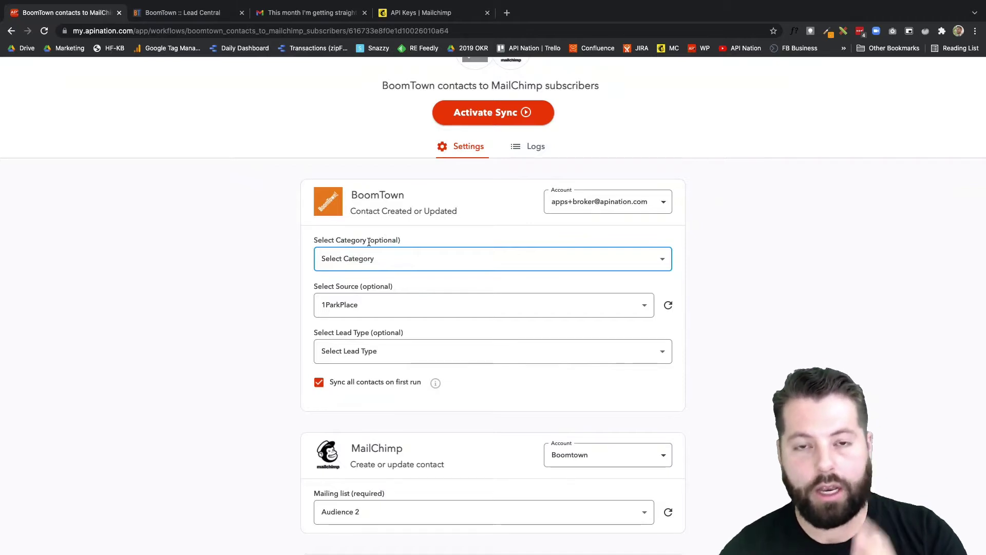
mouse_move(370, 242)
left_mouse_down()
mouse_move(390, 269)
mouse_move(381, 304)
left_mouse_up()
left_click(381, 304)
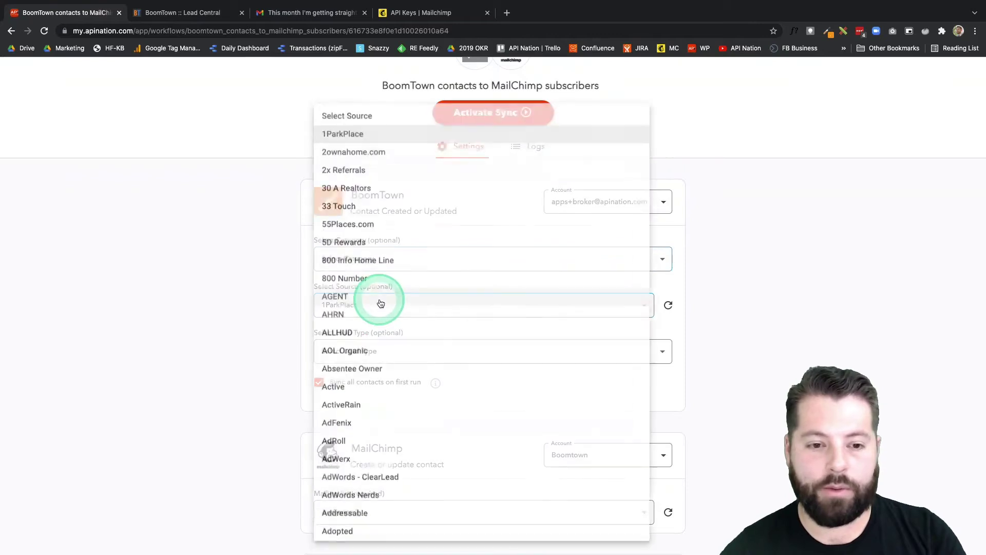
left_click(388, 112)
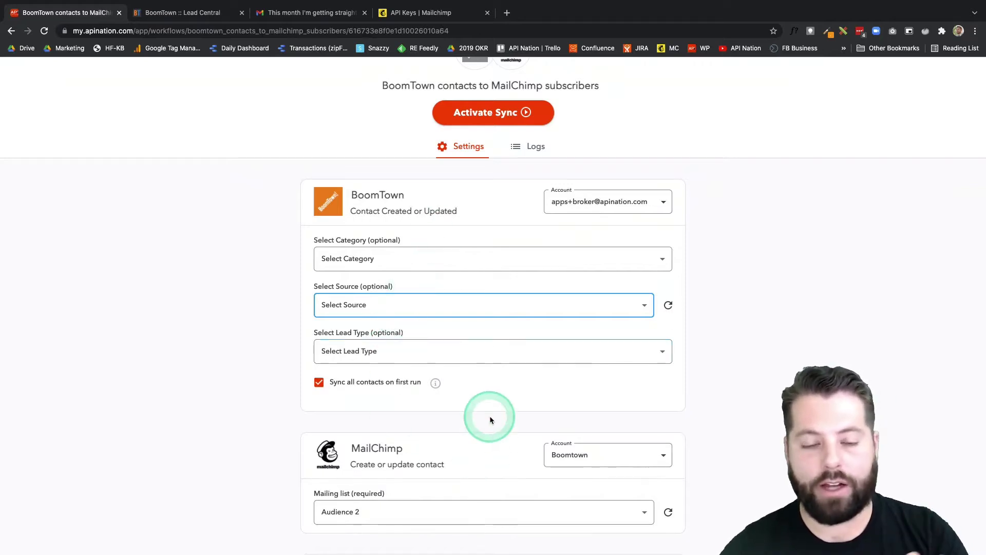
left_click(515, 270)
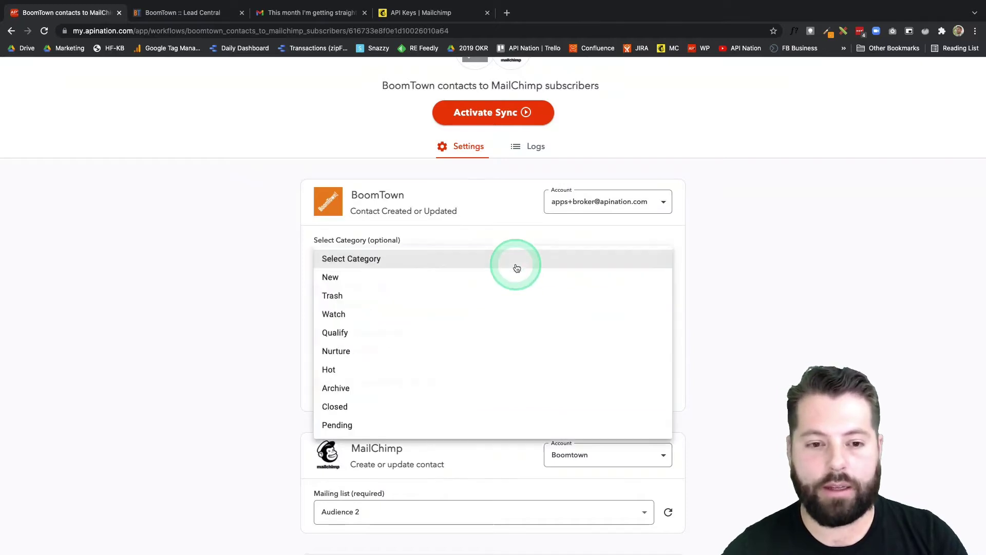
left_click(414, 370)
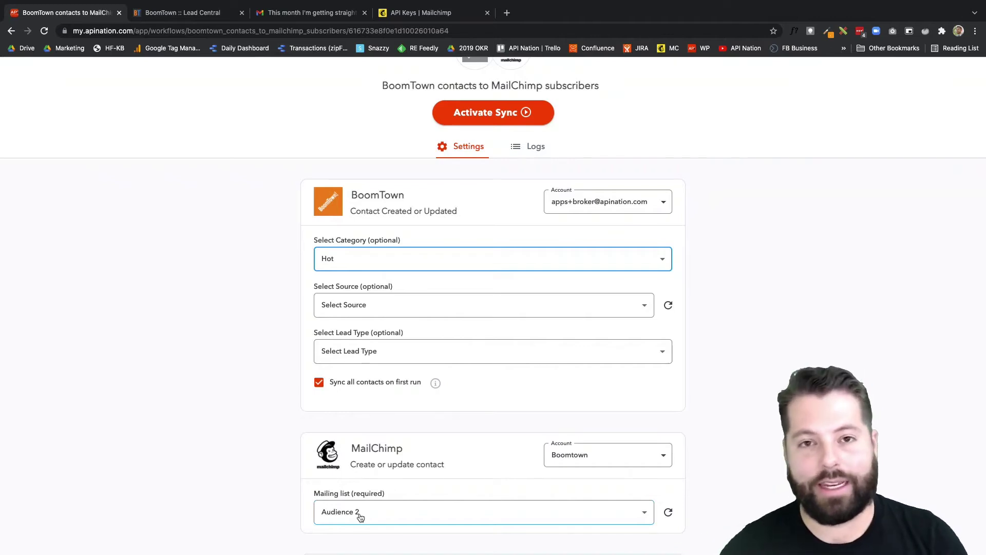
left_click(434, 259)
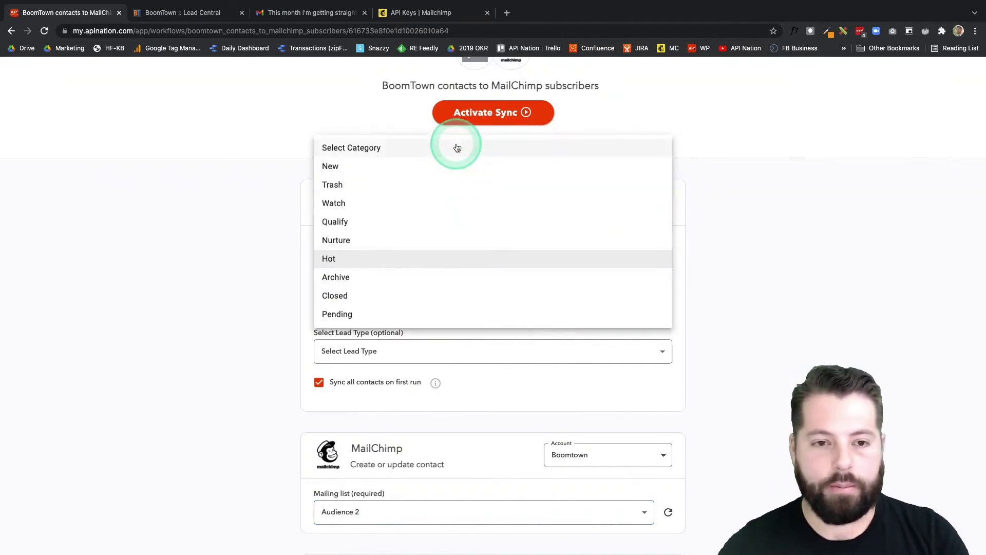
left_click(456, 147)
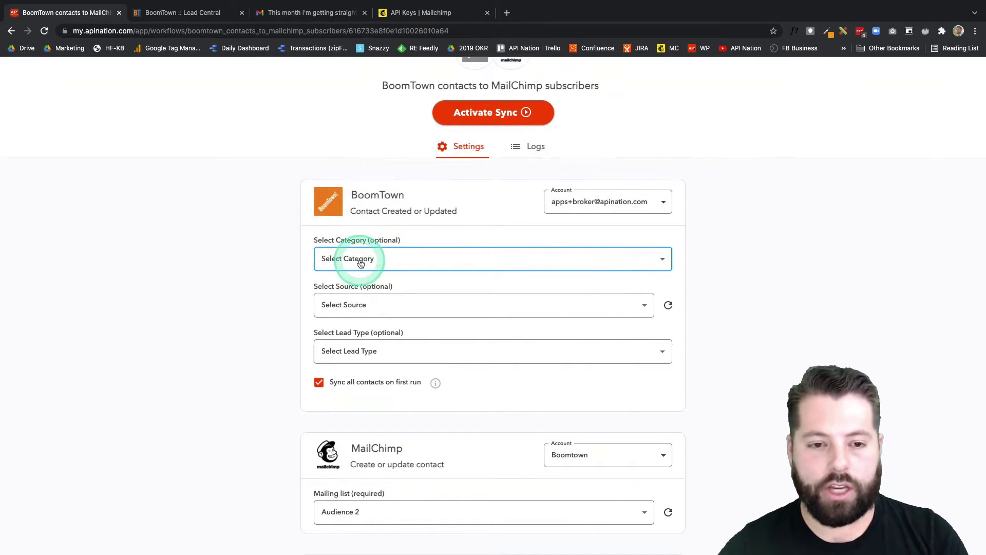
scroll(360, 260, "down", 3)
scroll(359, 260, "down", 3)
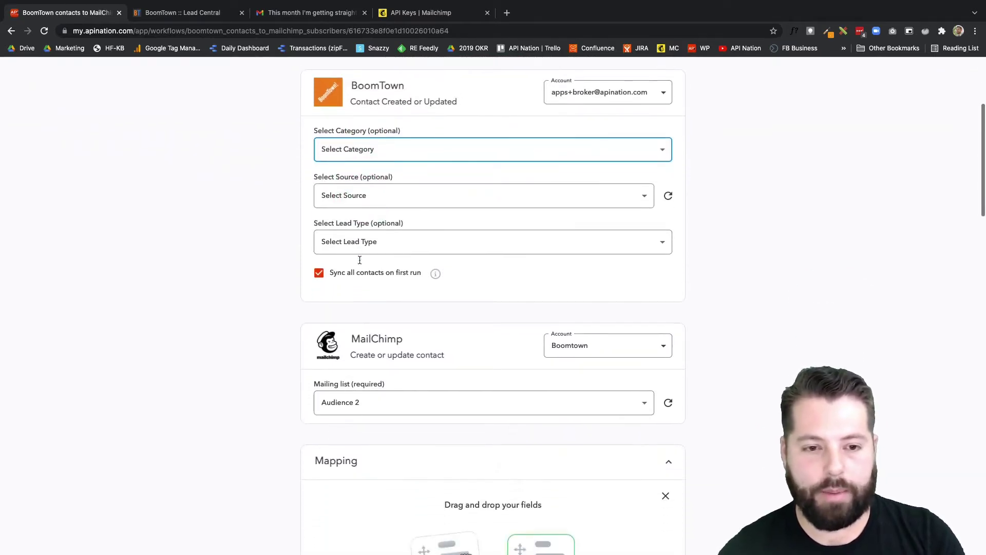
left_click(361, 129)
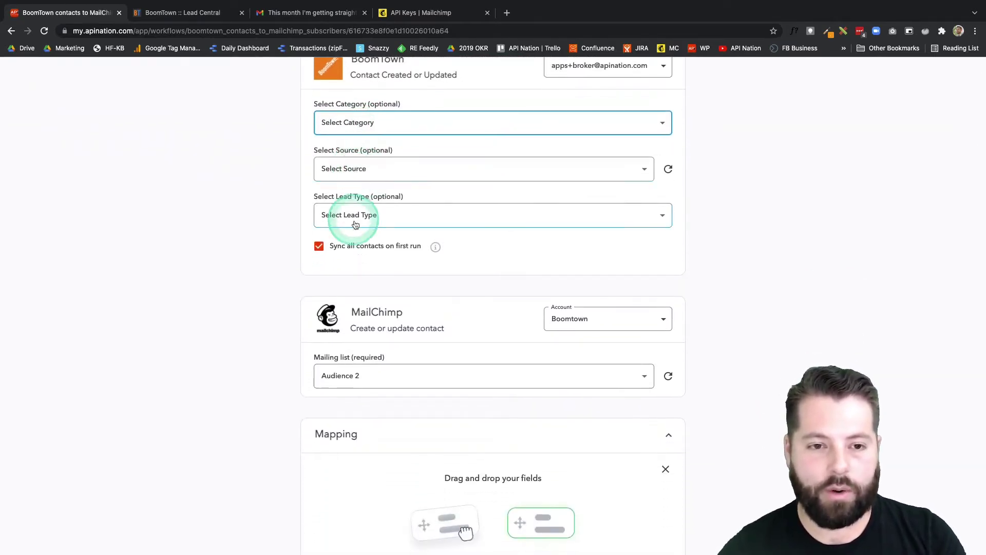
scroll(359, 288, "down", 2)
scroll(360, 304, "down", 1)
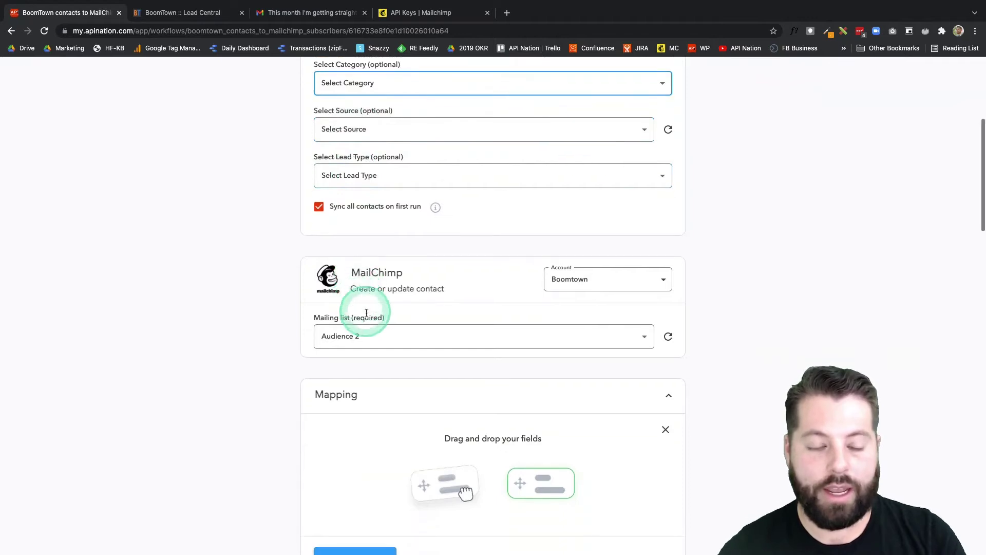
left_click(344, 340)
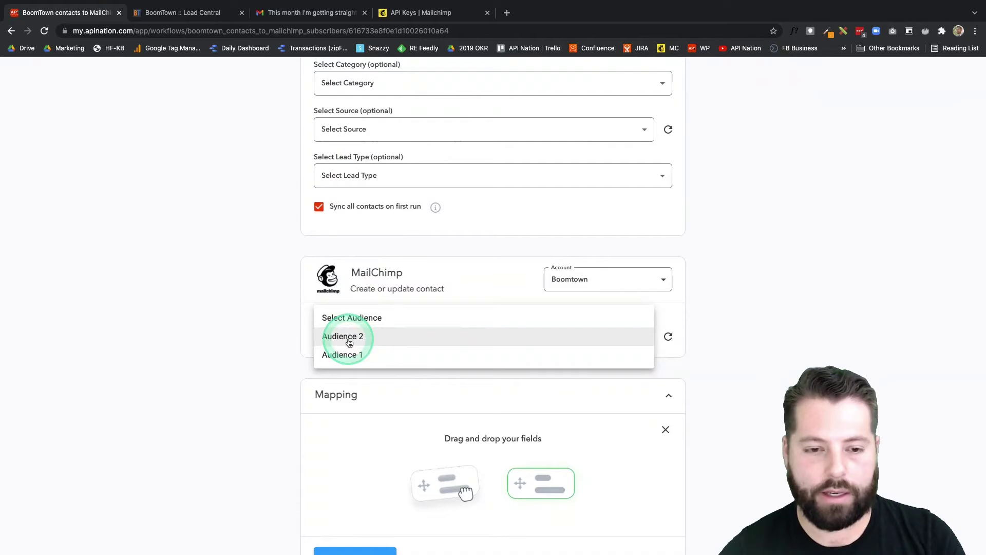
left_click(349, 339)
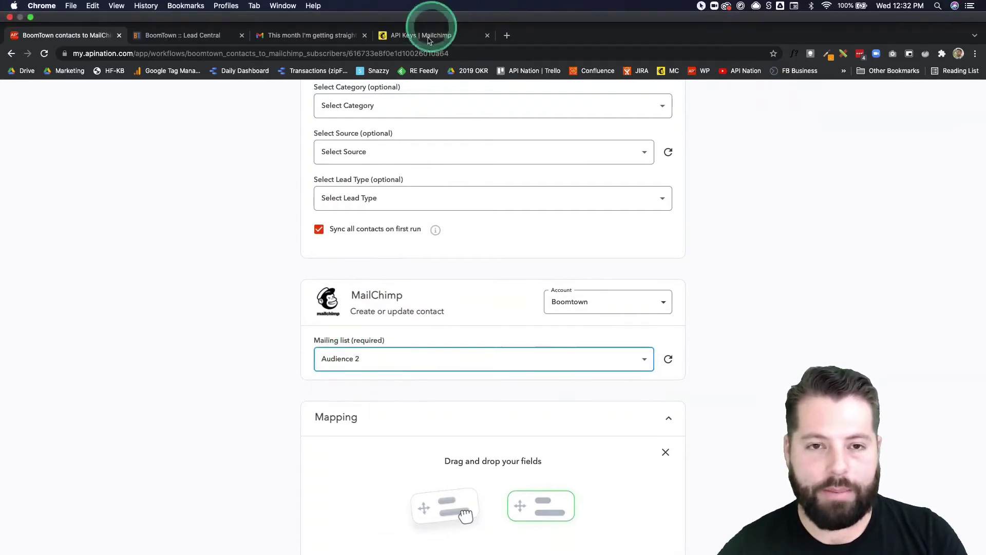
Open the Mailchimp audience's settings page, dismissing the privacy update popup
left_click(430, 37)
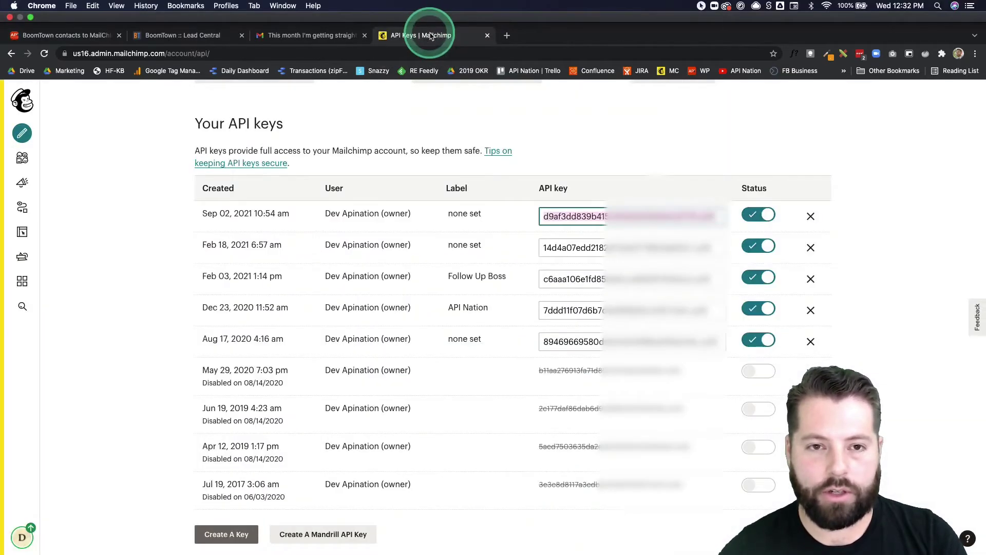
left_click(23, 158)
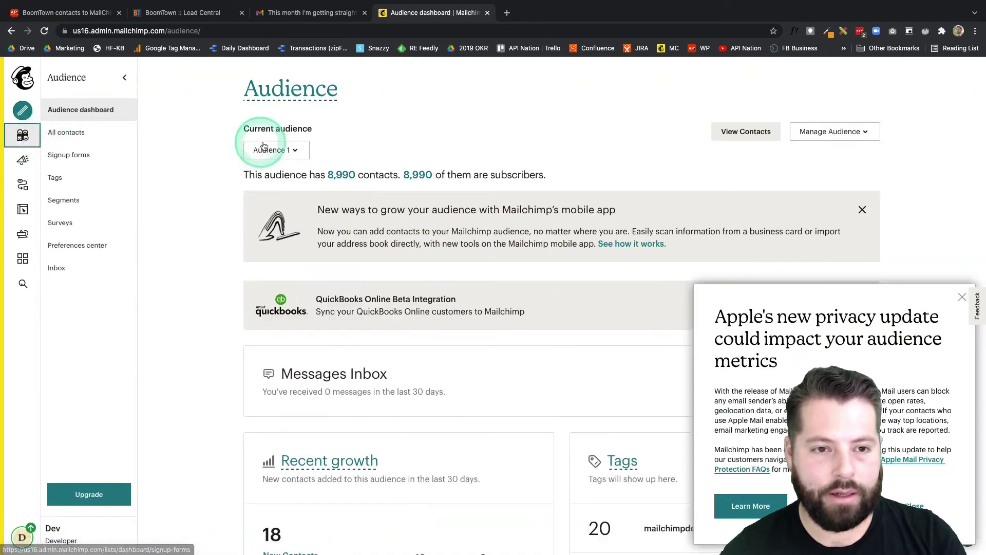
left_click(263, 149)
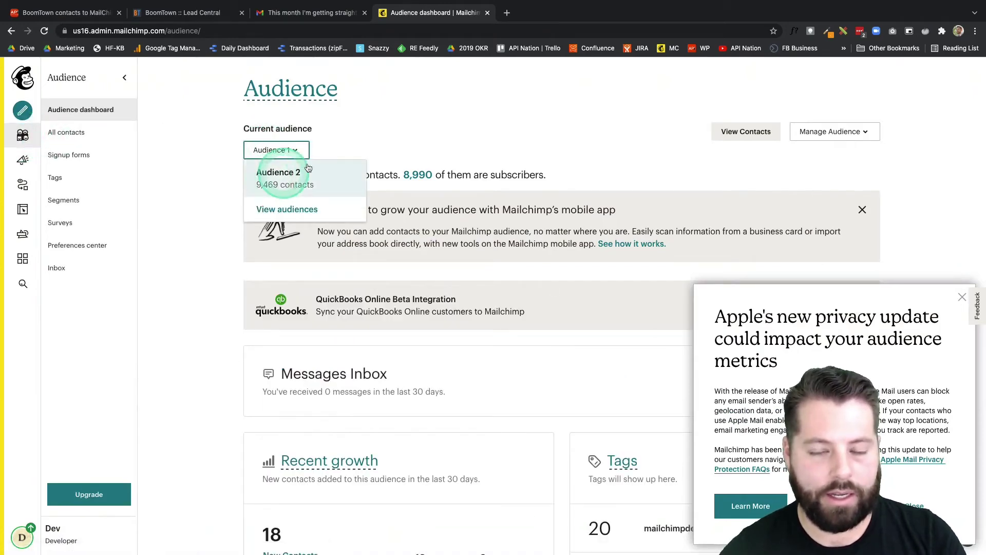
left_click(362, 149)
left_click(828, 133)
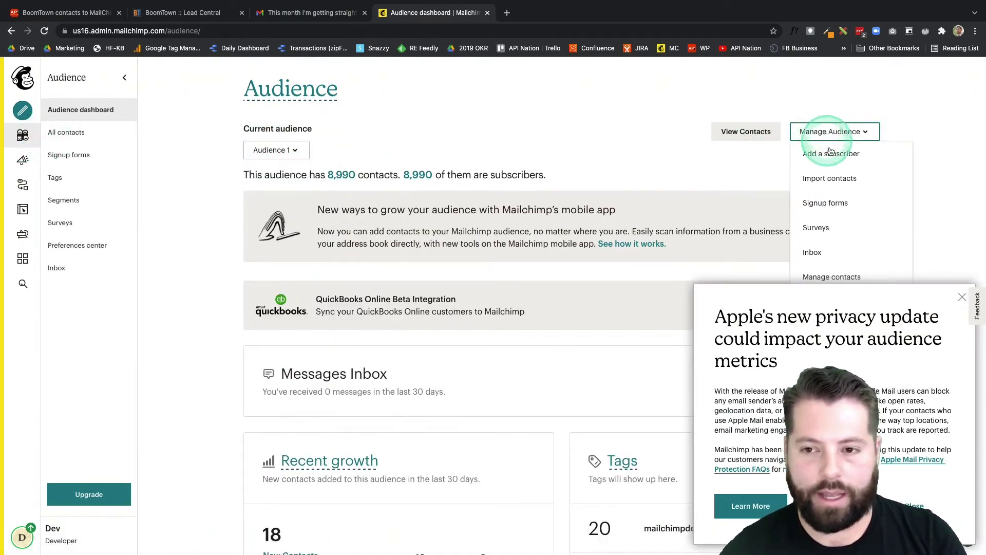
left_click(962, 297)
left_click(834, 133)
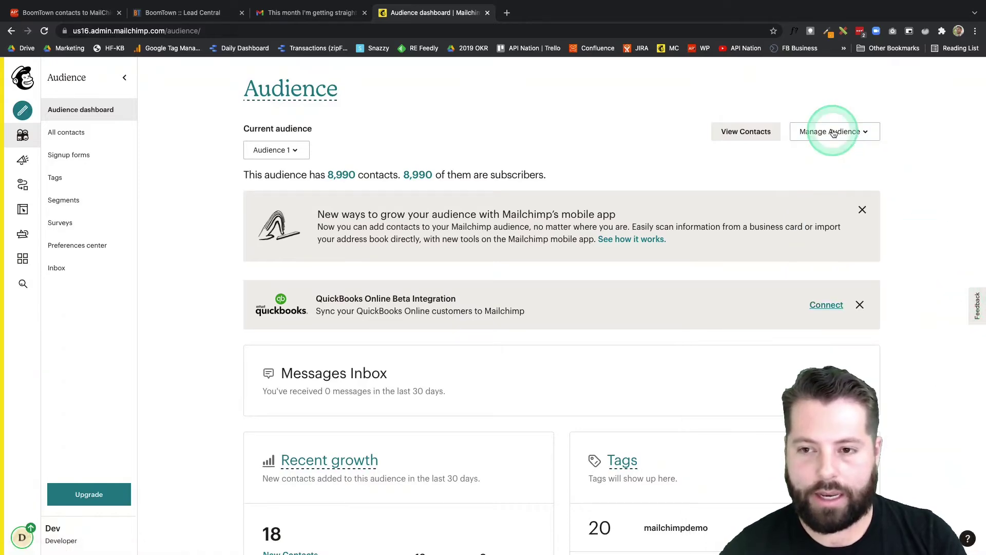
left_click(825, 297)
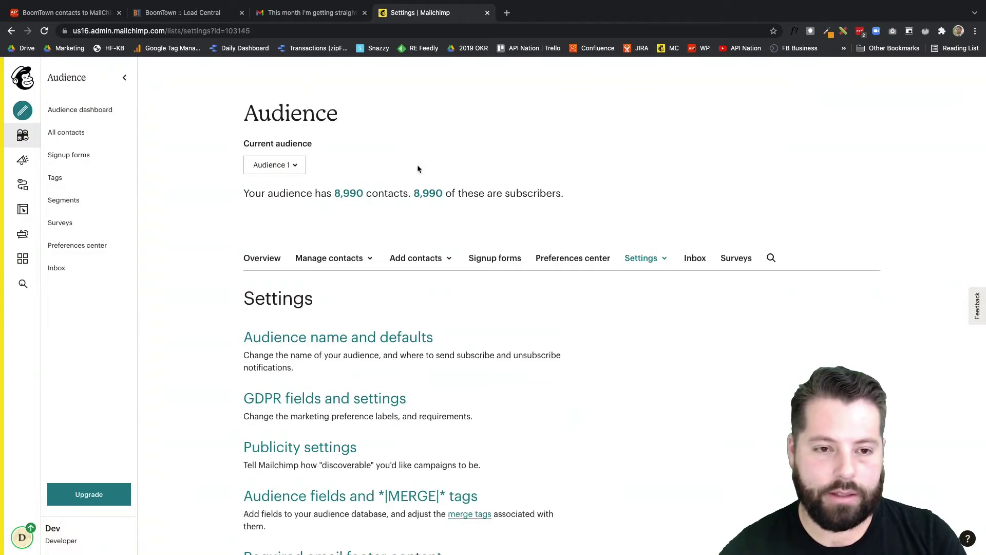
Change the audience name to 'BoomTown Lead' and save the audience and campaign defaults
scroll(352, 341, "down", 2)
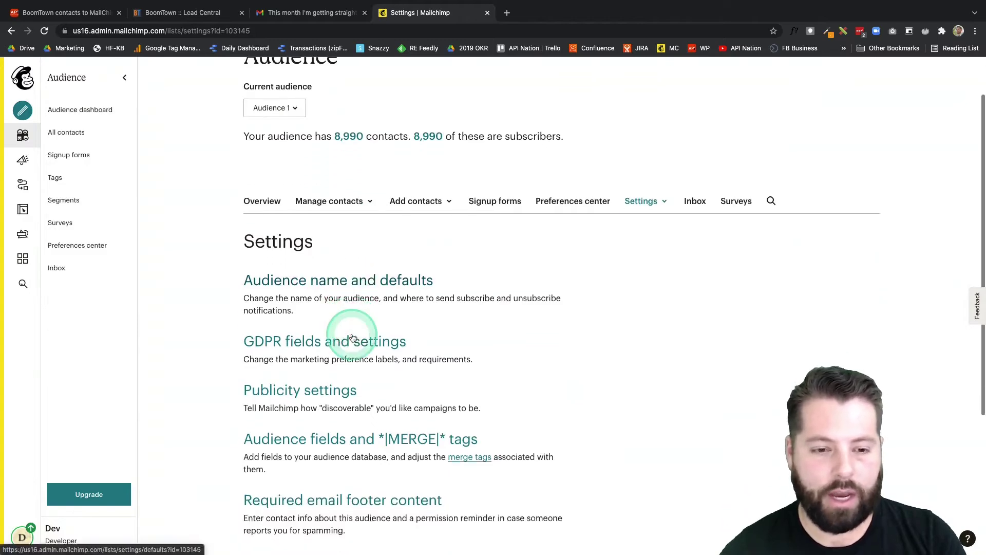
left_click(352, 279)
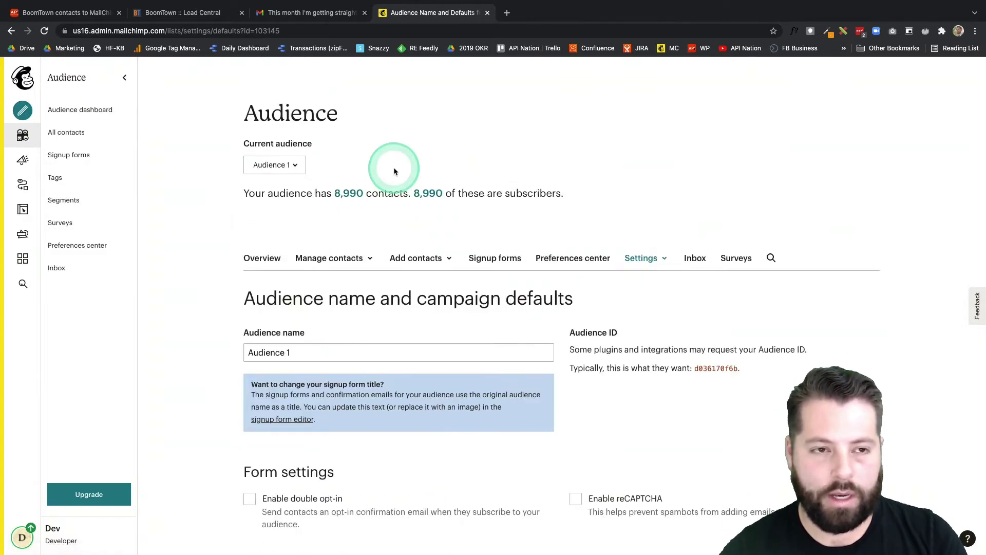
left_click(263, 351)
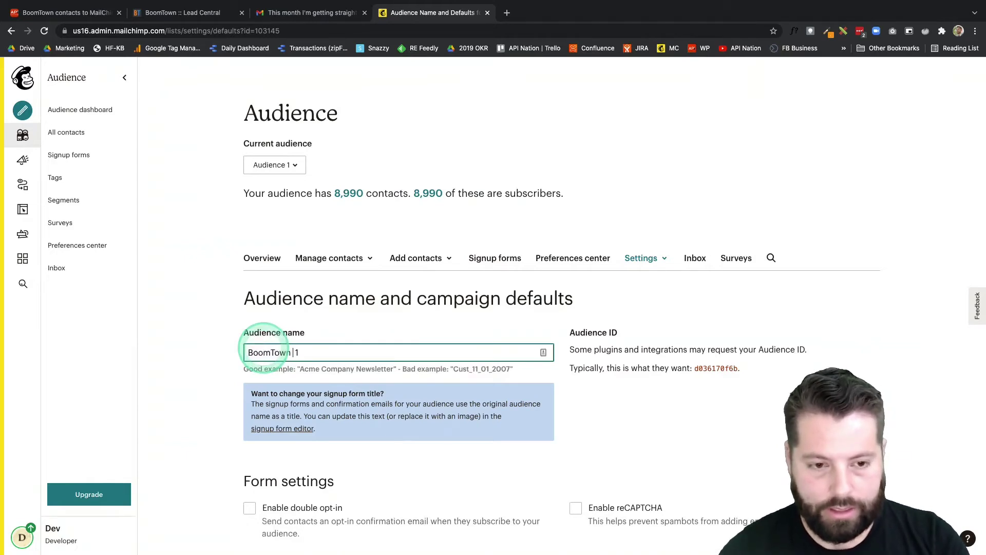
key("Delete")
key("Delete")
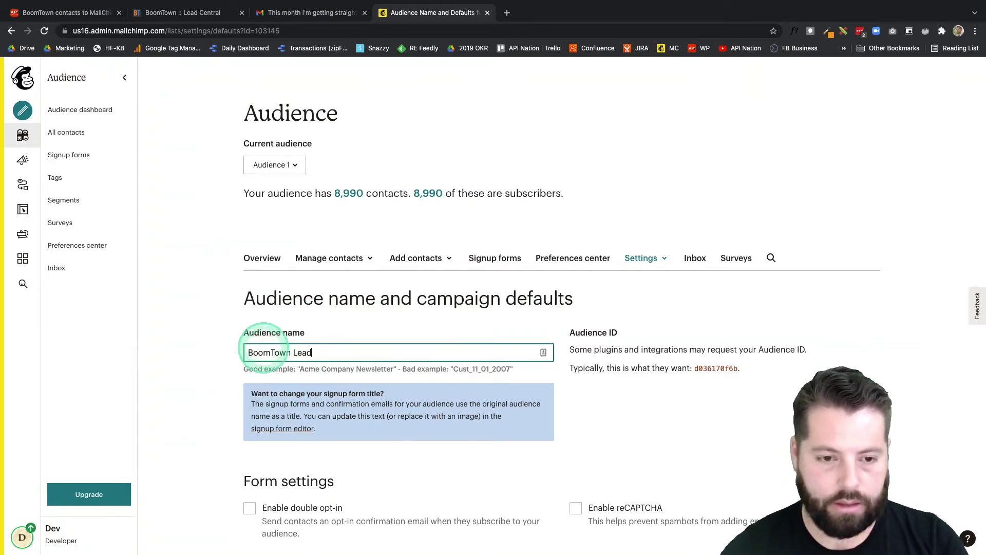
left_click(205, 434)
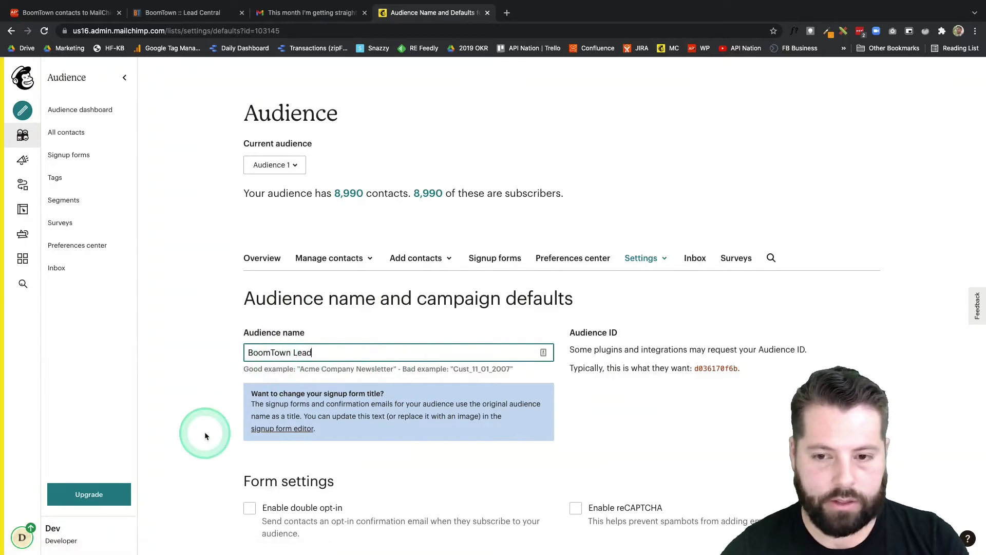
scroll(205, 436, "down", 10)
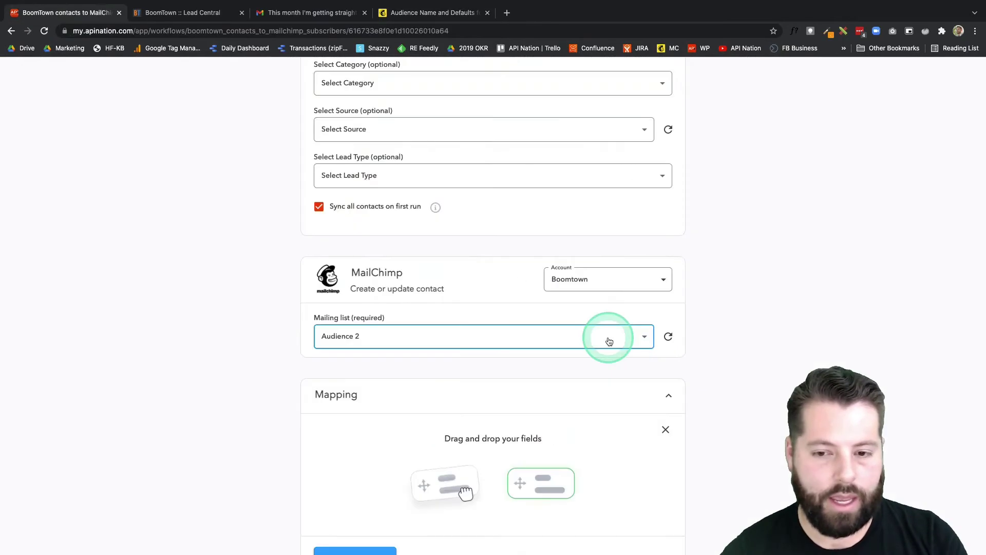
left_click(674, 338)
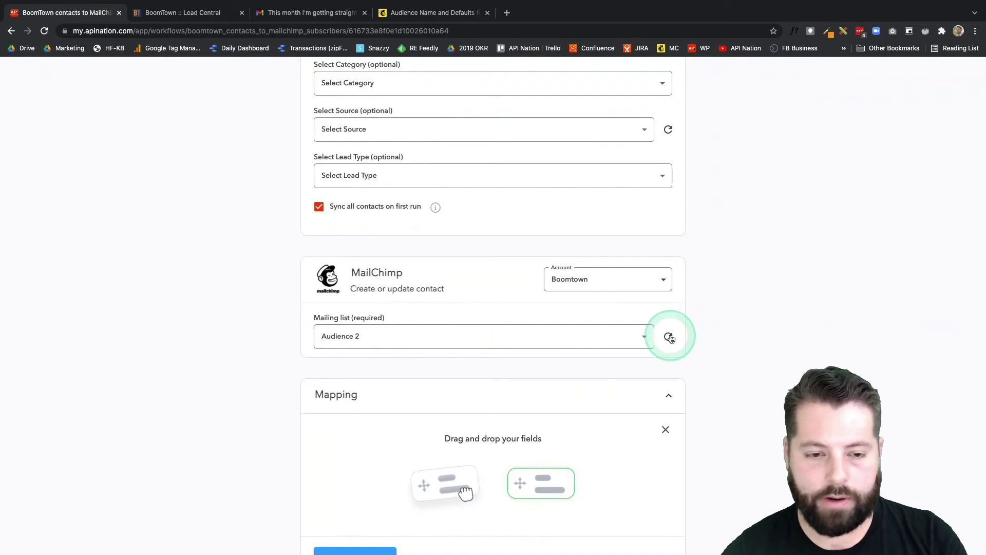
Set BoomTown Lead as the mailing list and check the Email, First name and Last name mappings
left_click(642, 338)
left_click(511, 363)
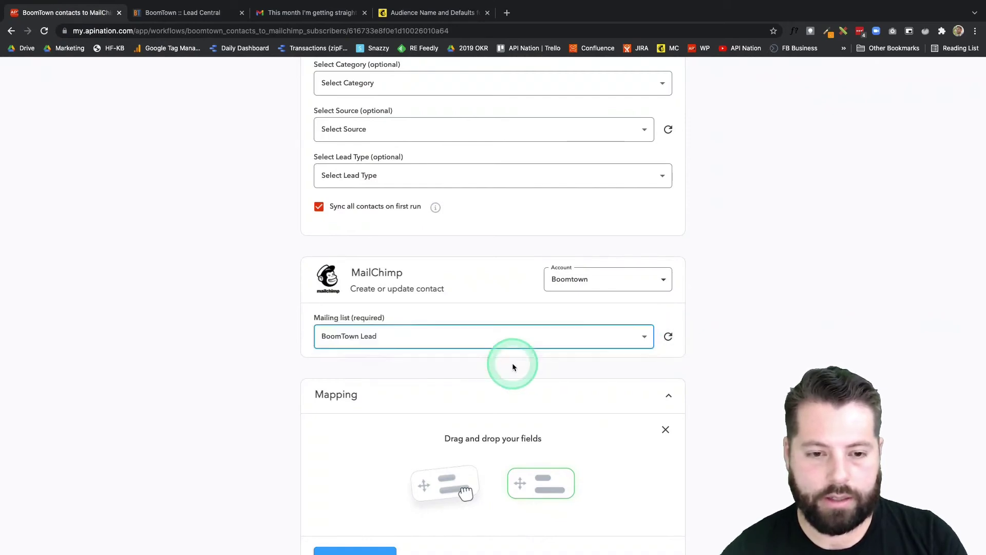
left_click(307, 371)
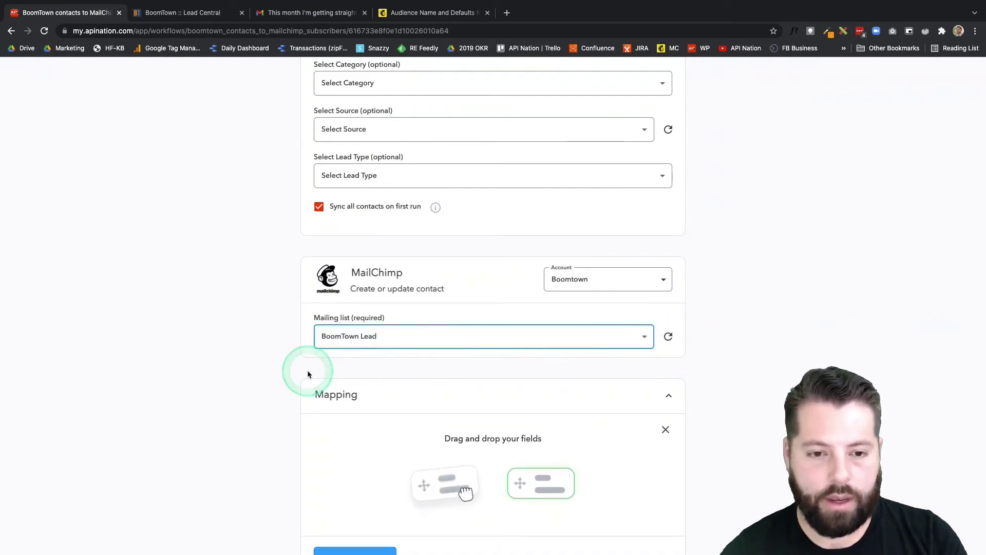
scroll(308, 373, "down", 1)
scroll(307, 369, "down", 7)
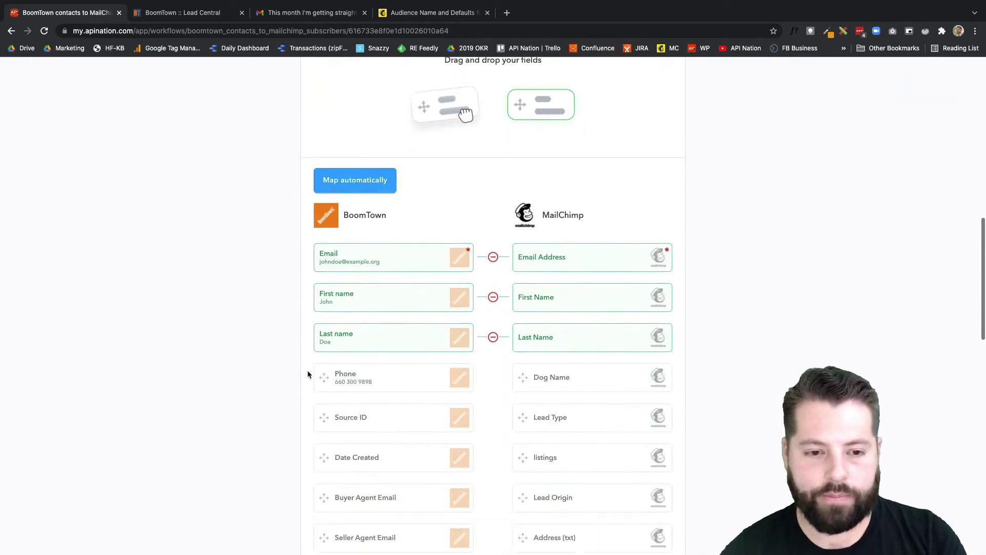
left_click(366, 275)
left_click(370, 231)
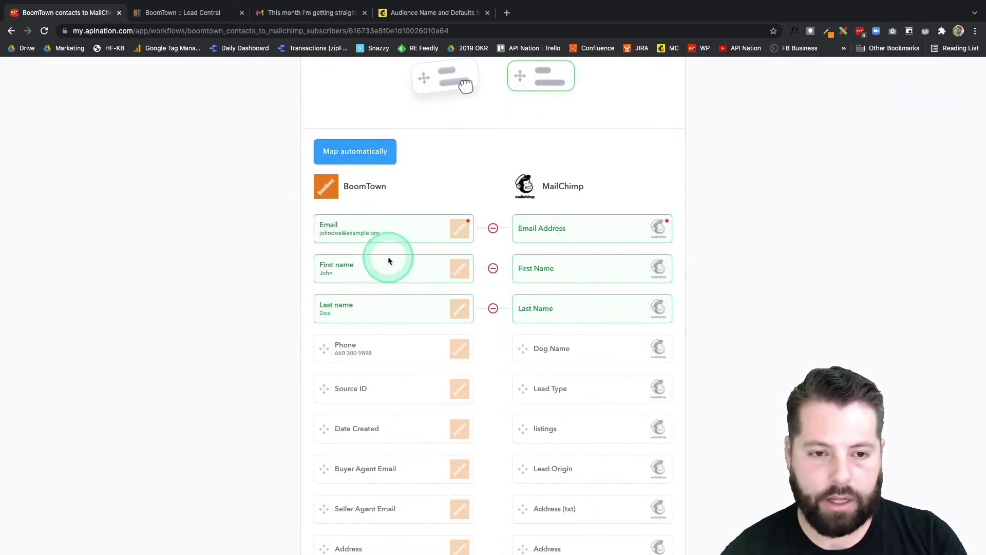
scroll(309, 335, "down", 2)
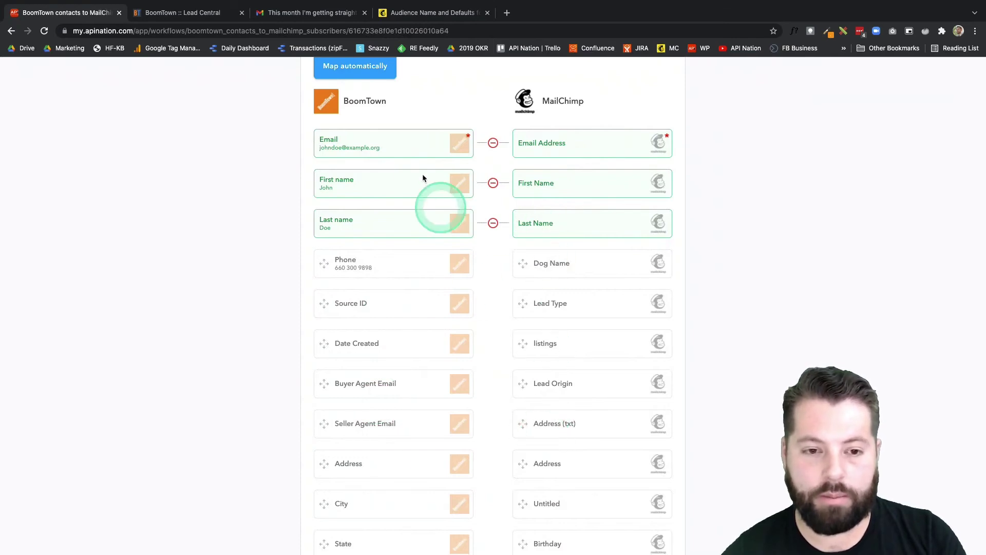
scroll(392, 329, "down", 5)
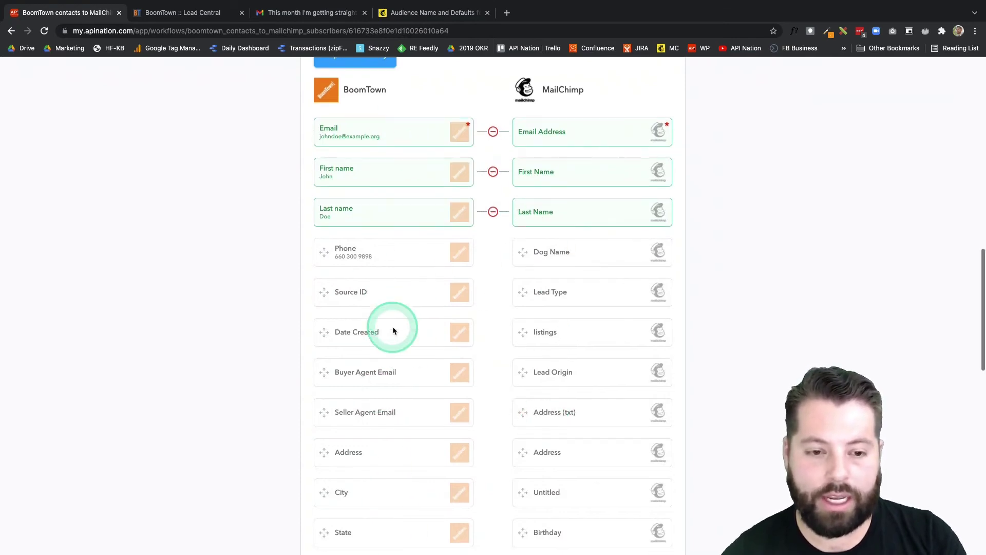
scroll(394, 329, "down", 3)
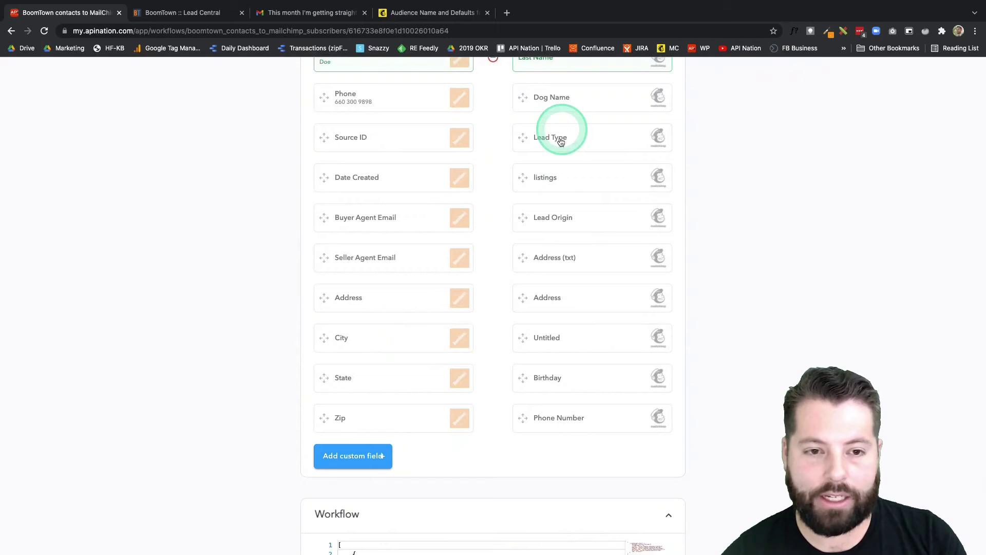
scroll(526, 337, "up", 3)
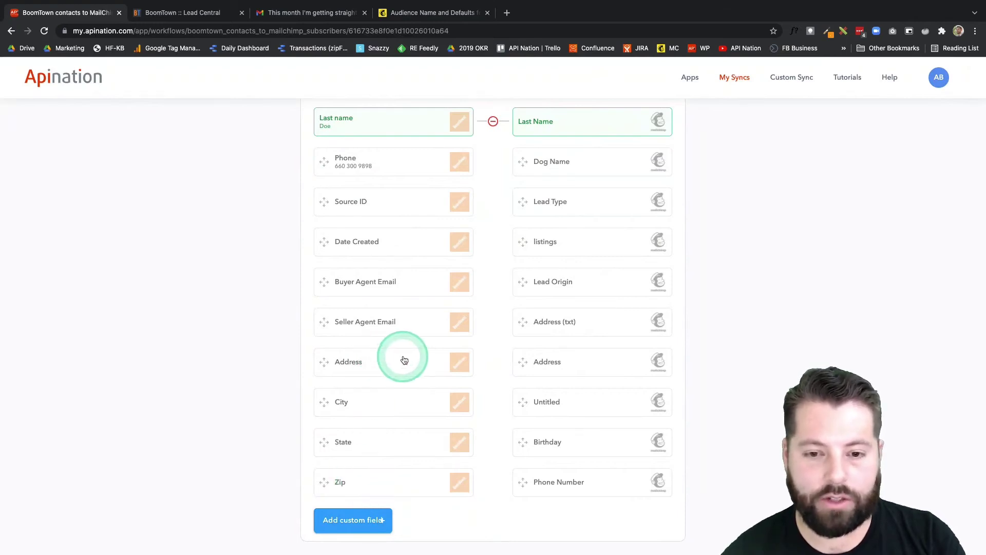
Add a fourth mapping pair linking BoomTown Phone to Mailchimp Phone Number
scroll(403, 391, "up", 1)
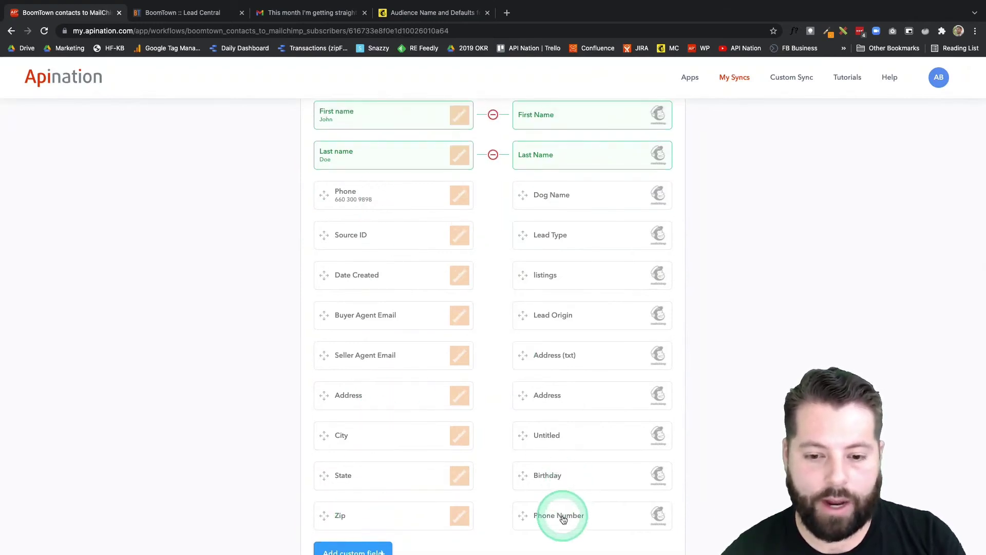
left_click(387, 197)
left_click(544, 512)
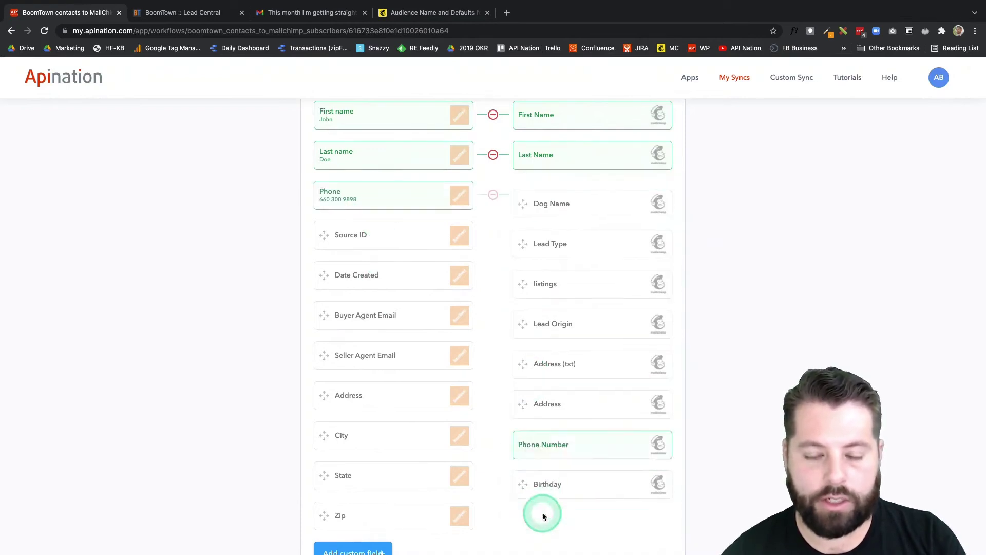
scroll(507, 225, "up", 1)
scroll(504, 225, "up", 2)
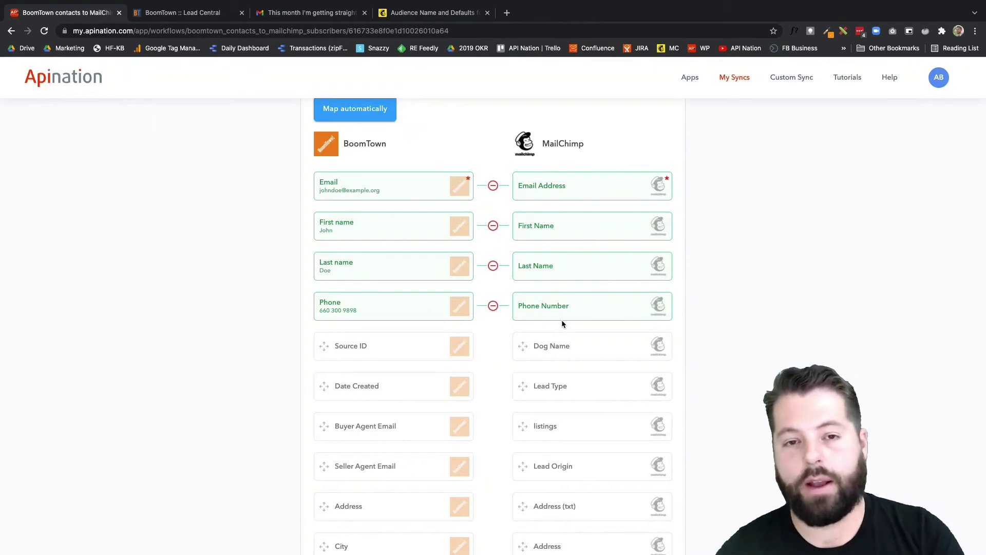
scroll(576, 368, "down", 3)
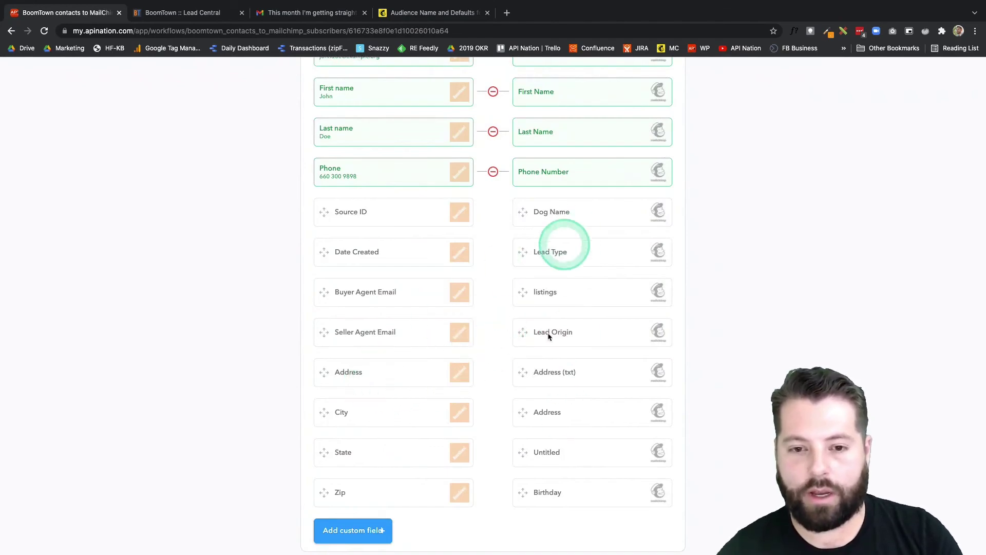
Save the sync settings and field mapping, then activate the BoomTown-to-MailChimp sync
scroll(486, 493, "down", 15)
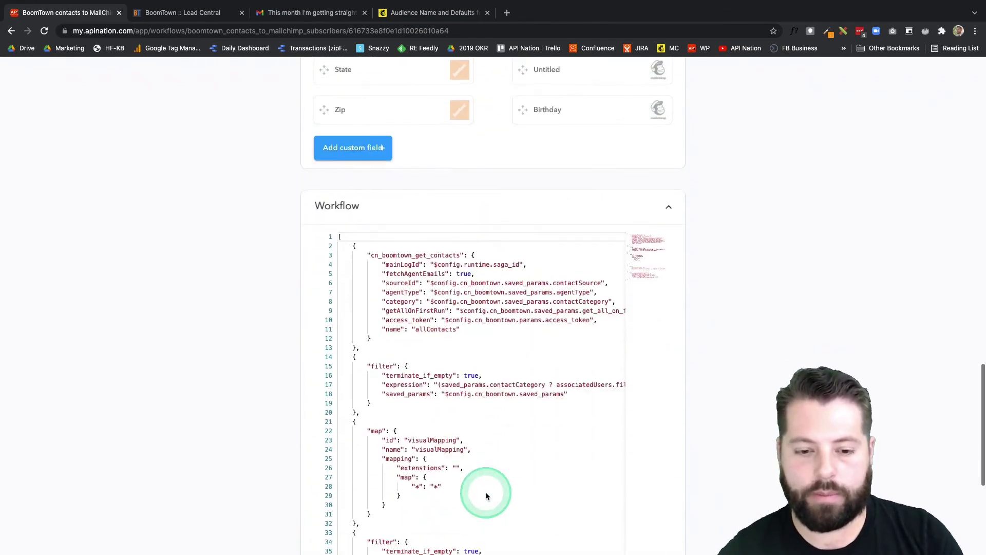
left_click(499, 355)
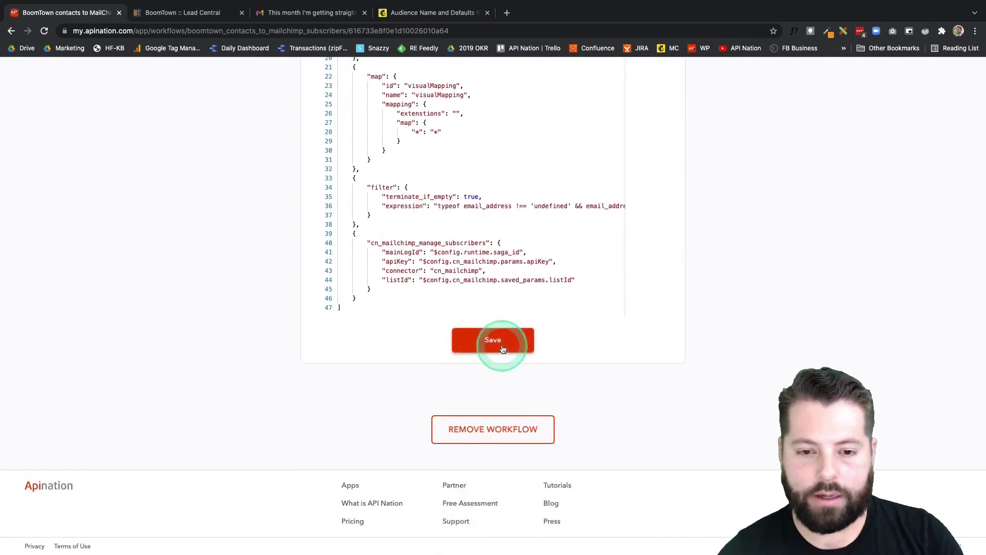
scroll(510, 261, "up", 8)
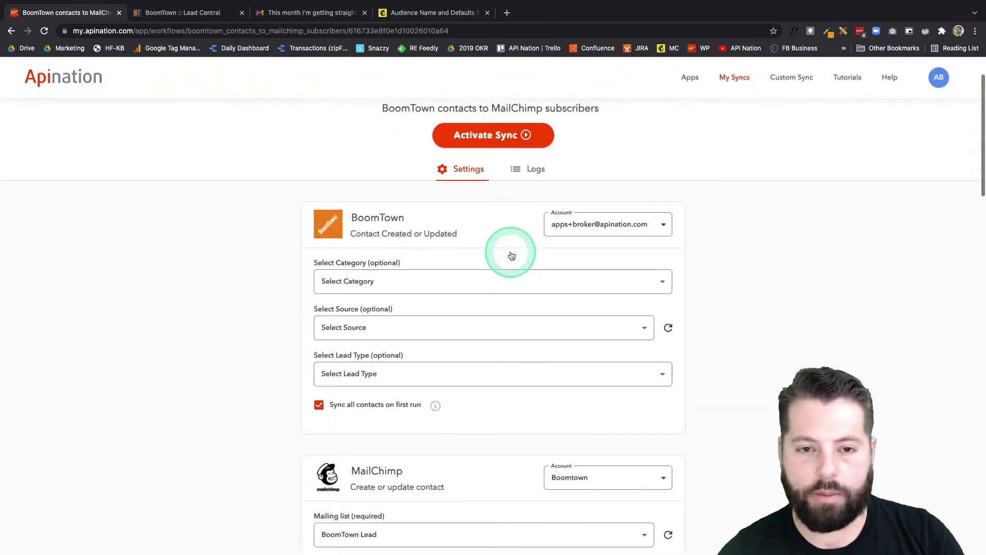
left_click(509, 167)
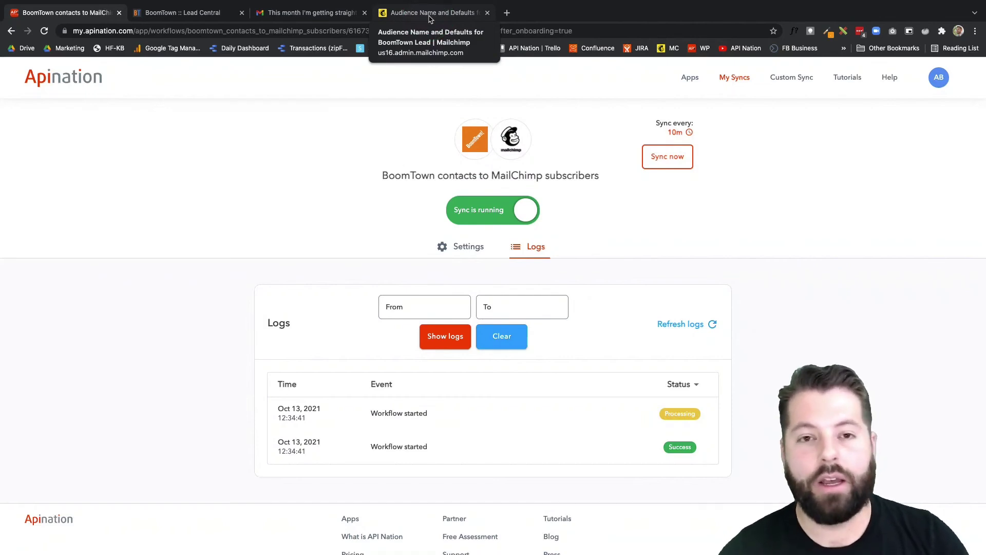
left_click(430, 18)
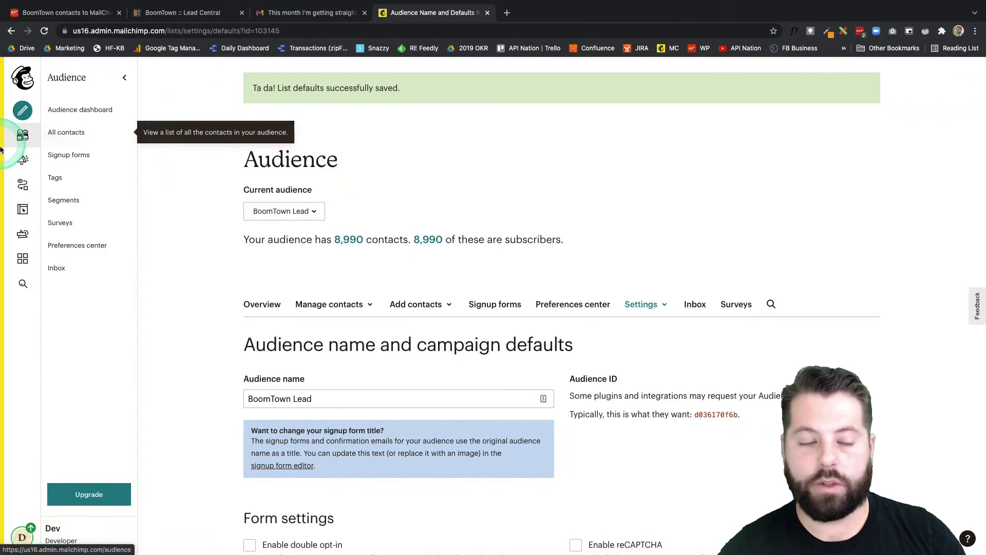
Create a Regular email campaign named 'Week One Top of Mind'
left_click(26, 117)
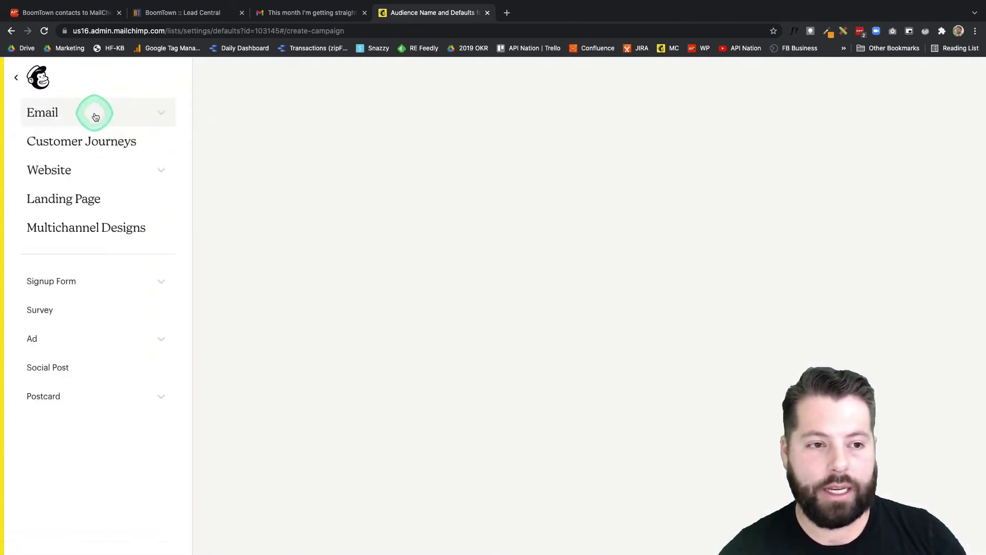
left_click(146, 119)
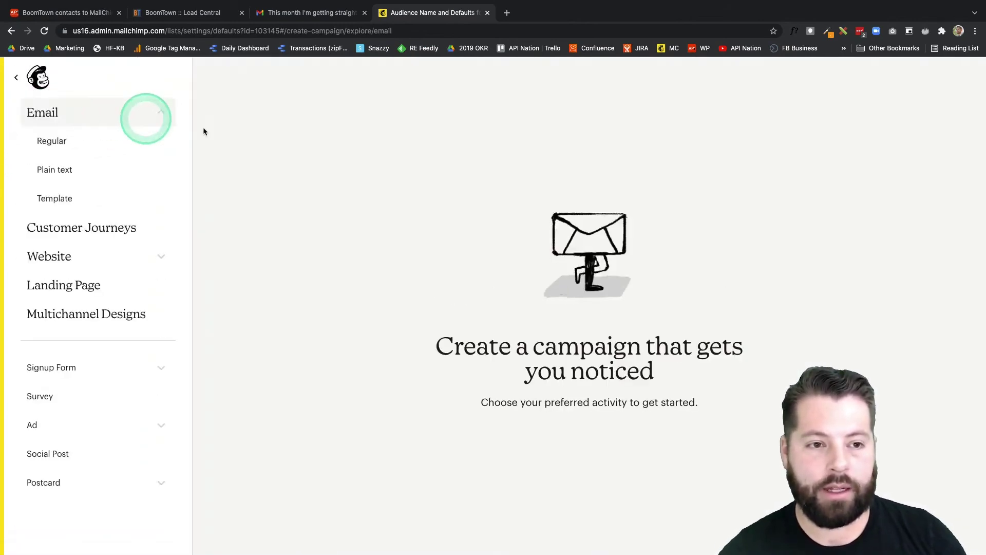
left_click(131, 147)
left_click(216, 154)
left_click(133, 193)
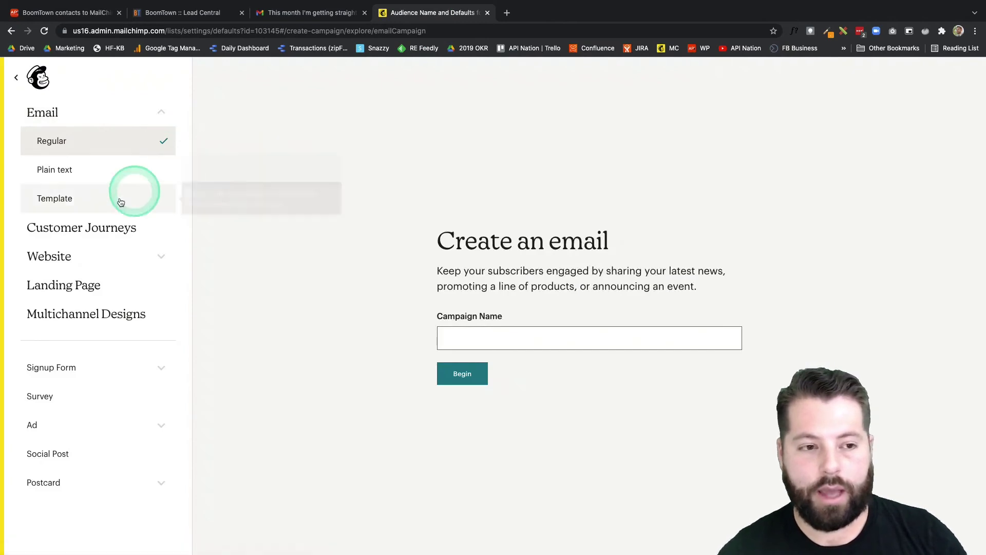
left_click(498, 374)
left_click(503, 342)
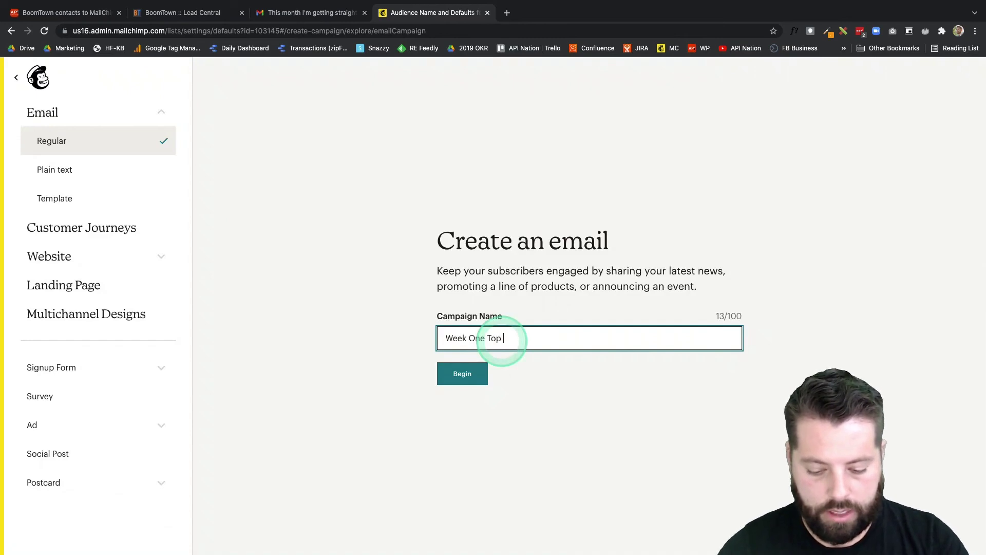
type("Week One Top of Mind")
left_click(468, 377)
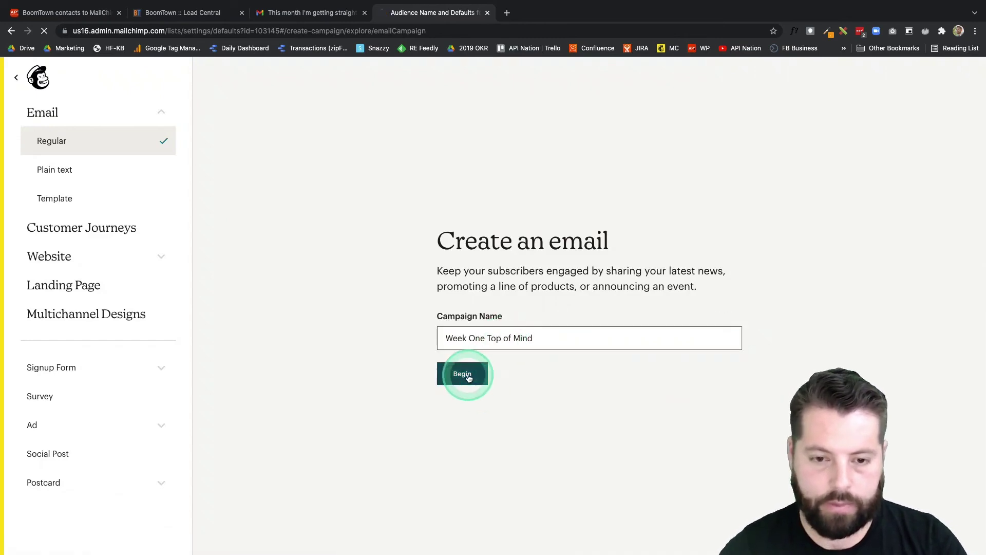